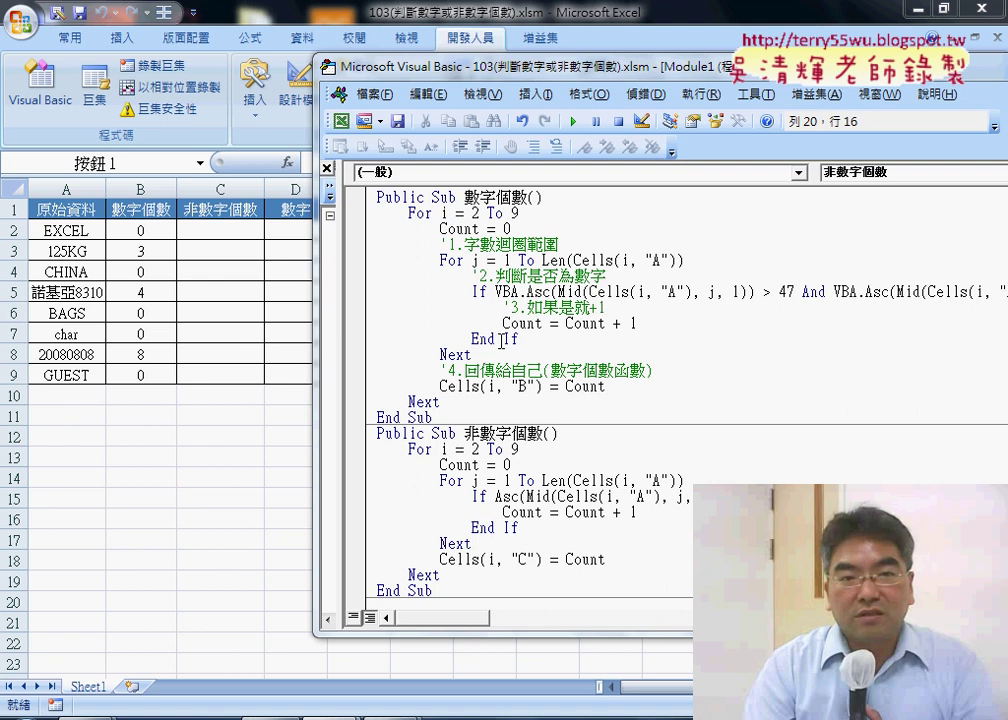
# - Back in the worksheet, clear the old results in B2:F9 and list the user-defined functions for B2
pyautogui.hotkey('alt', 'F11')
pyautogui.click(591, 456)
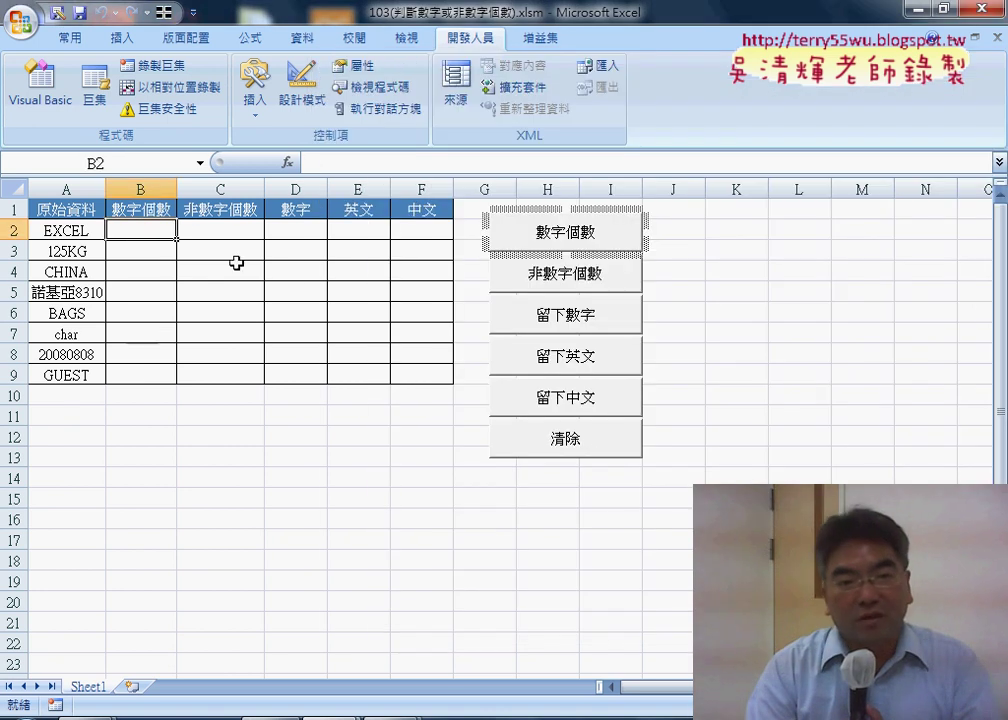
pyautogui.click(287, 162)
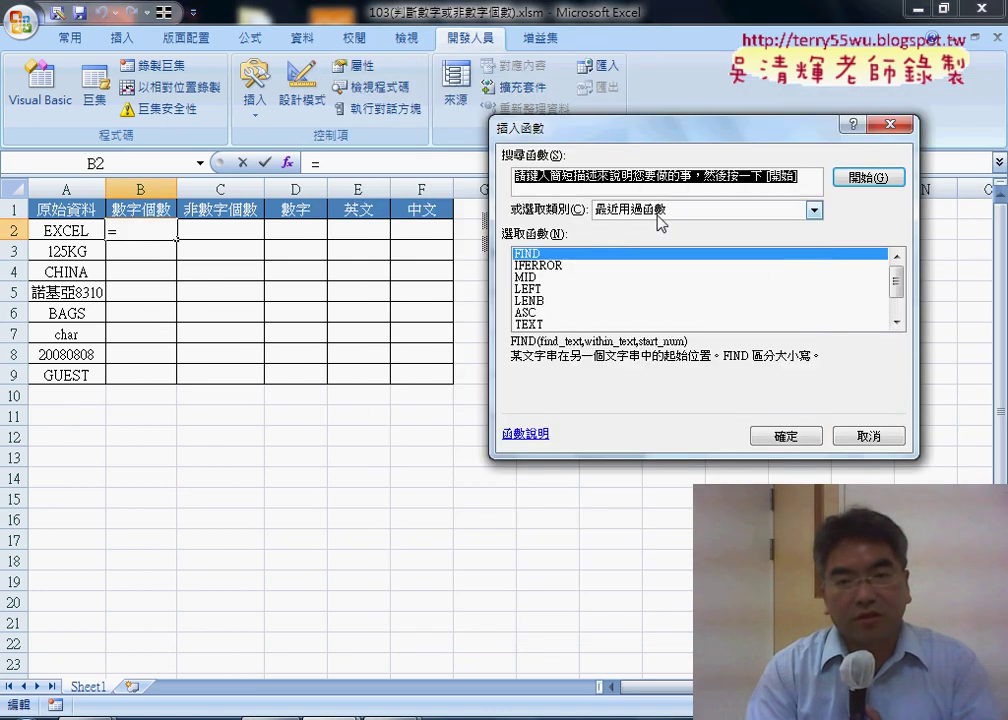
pyautogui.click(658, 210)
pyautogui.click(664, 356)
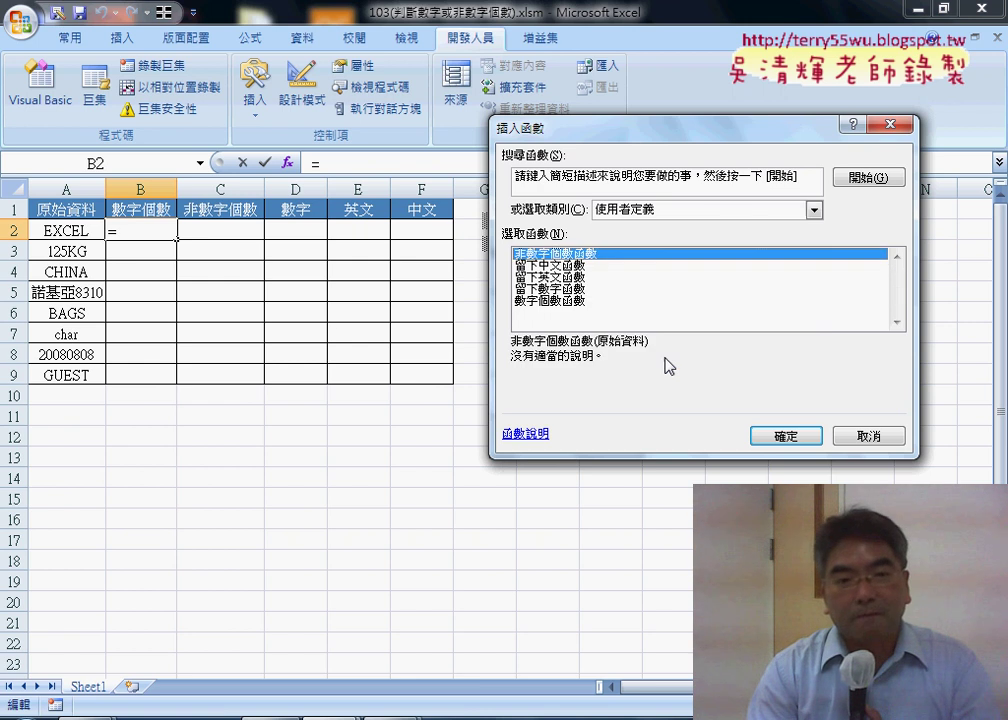
# - Enter =數字個數函數(A2) in B2 and fill it down to B9, giving 0, 3, 0, 4, 0, 0, 8, 0
pyautogui.click(540, 301)
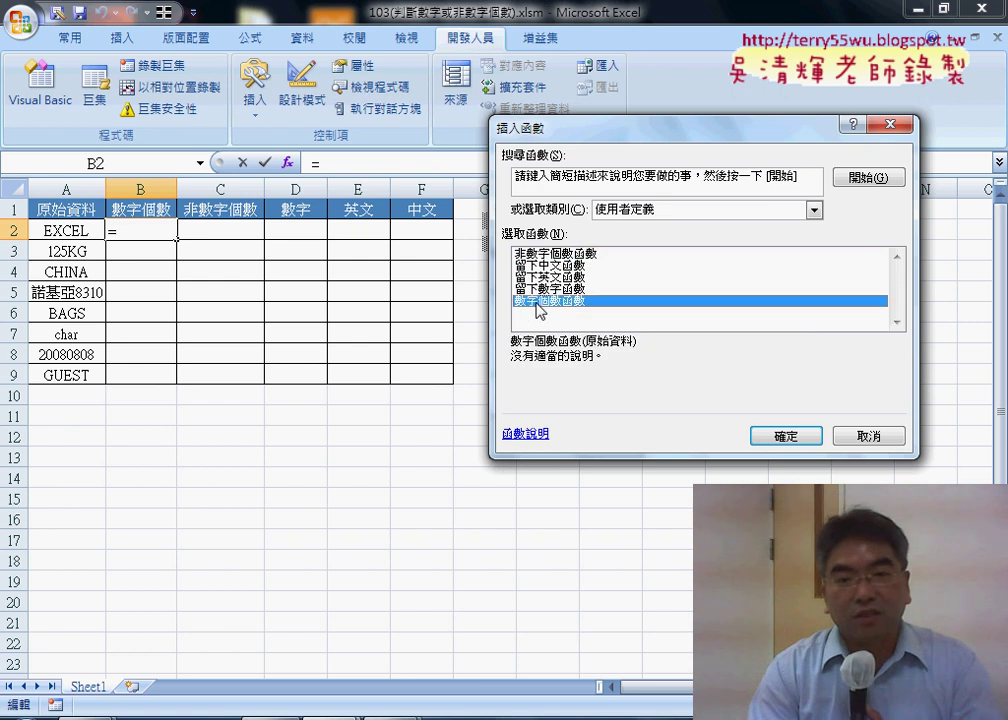
pyautogui.doubleClick(556, 302)
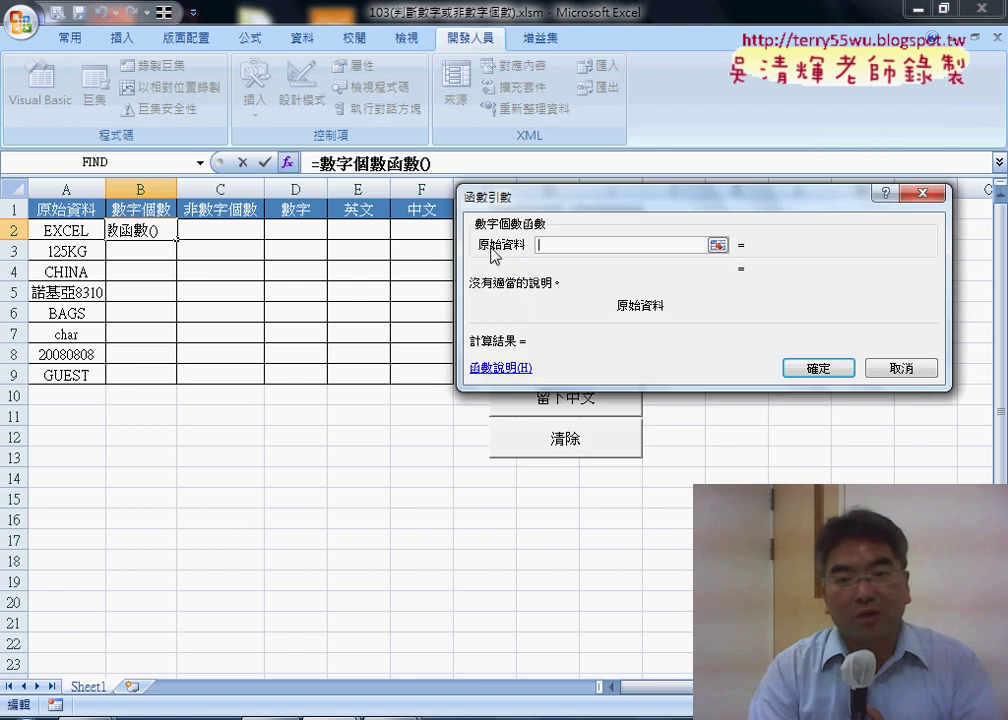
pyautogui.click(59, 229)
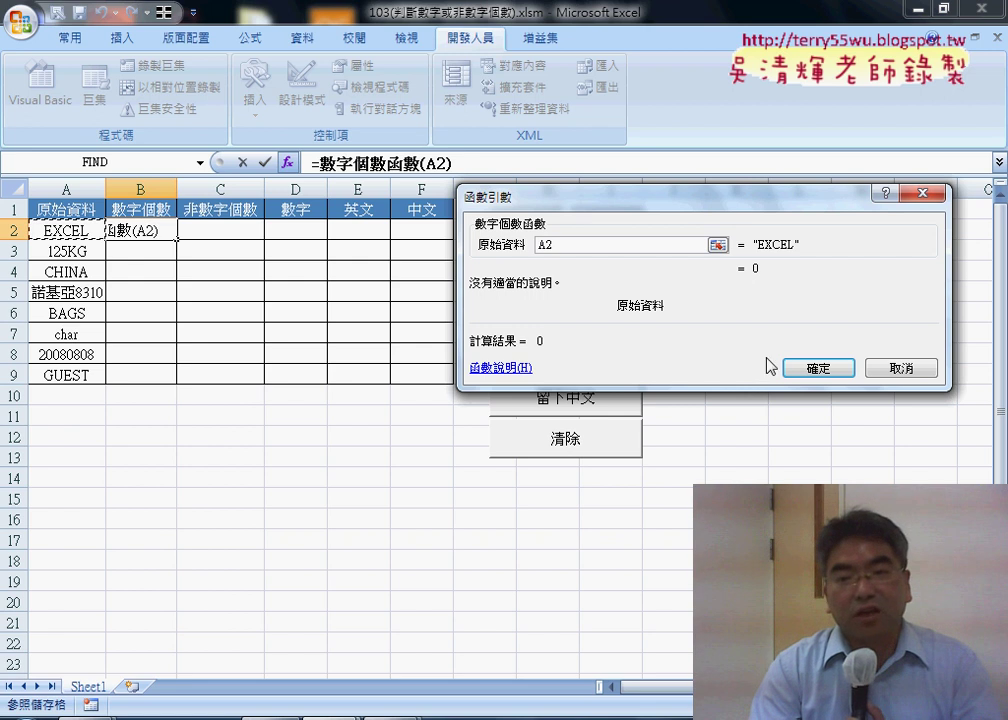
pyautogui.click(800, 366)
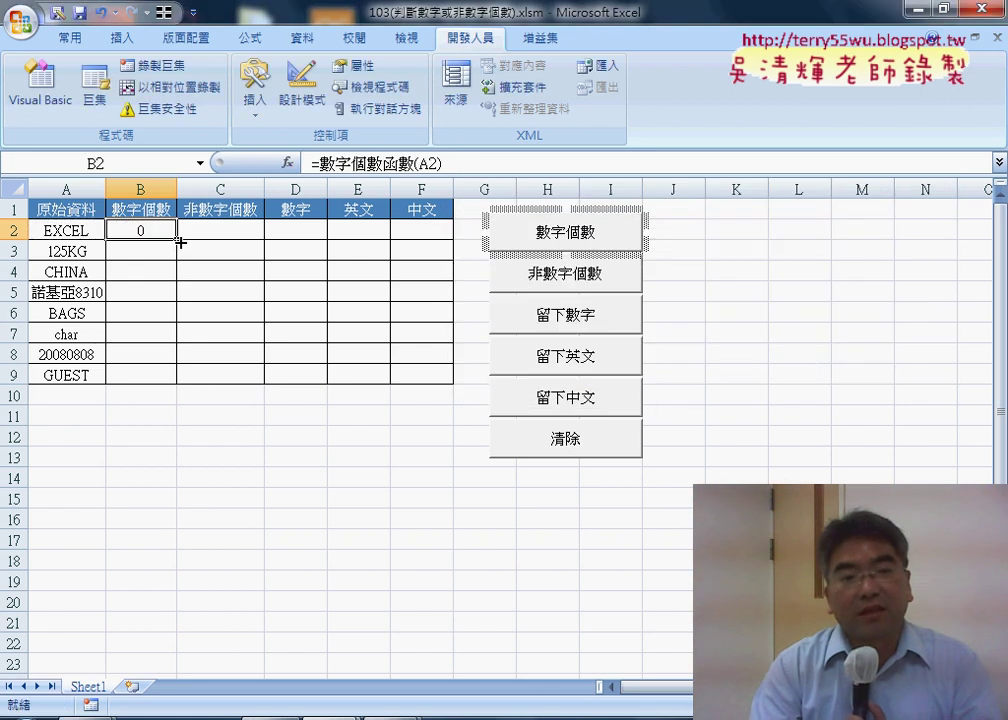
pyautogui.doubleClick(178, 240)
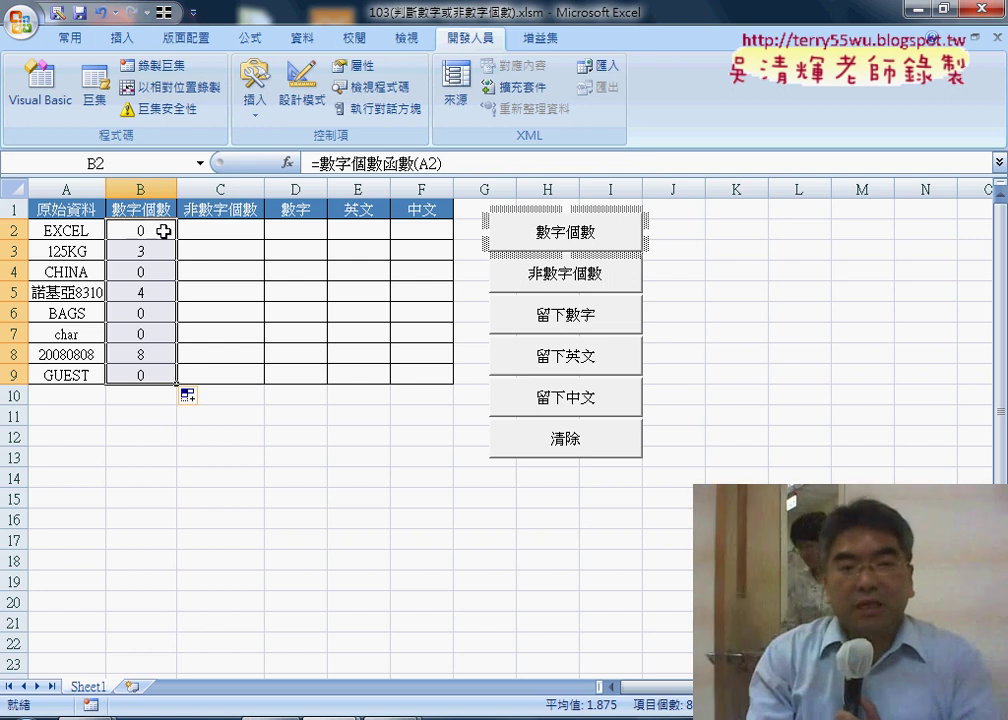
pyautogui.click(208, 231)
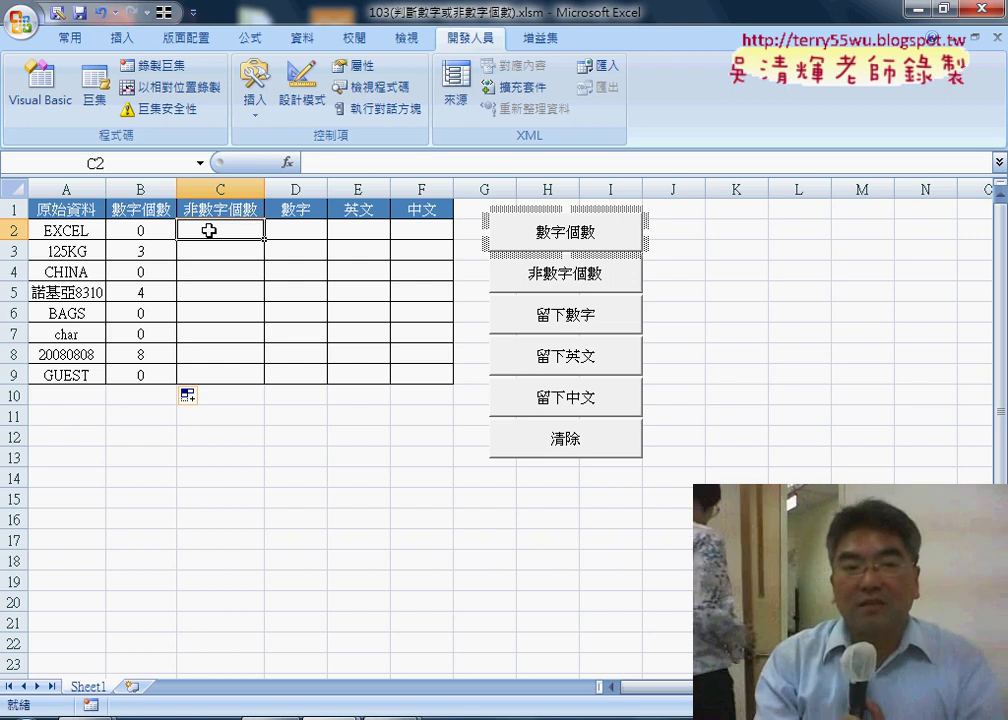
# - Enter =非數字個數函數(A2) in C2 and fill down to C9, giving 5, 2, 5, 3, 4, 4, 0, 5
pyautogui.click(287, 162)
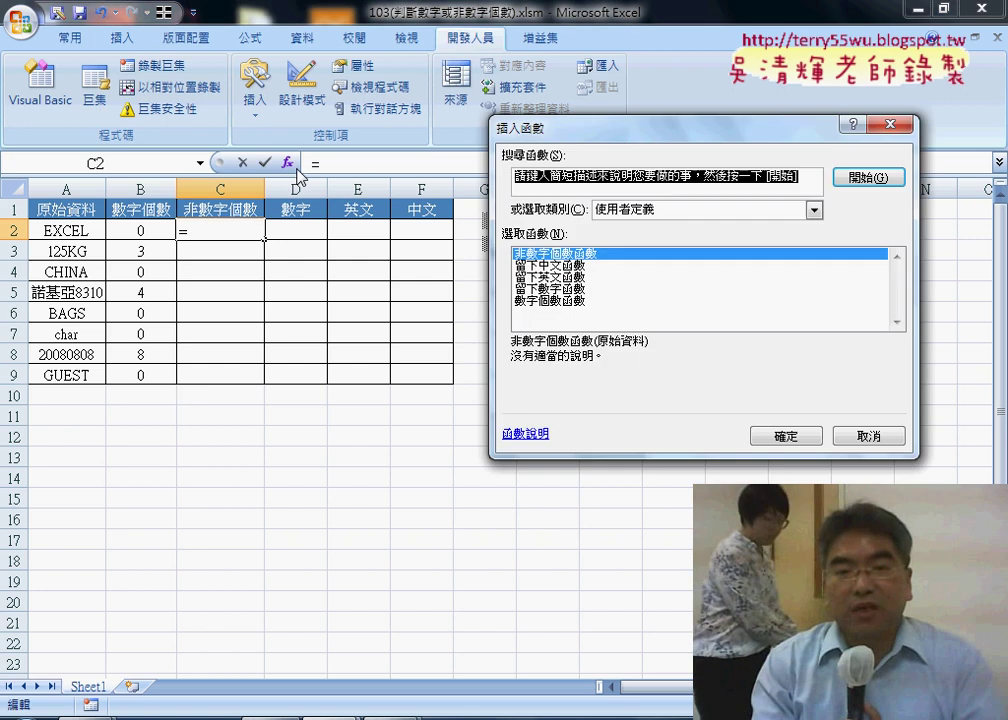
pyautogui.doubleClick(553, 253)
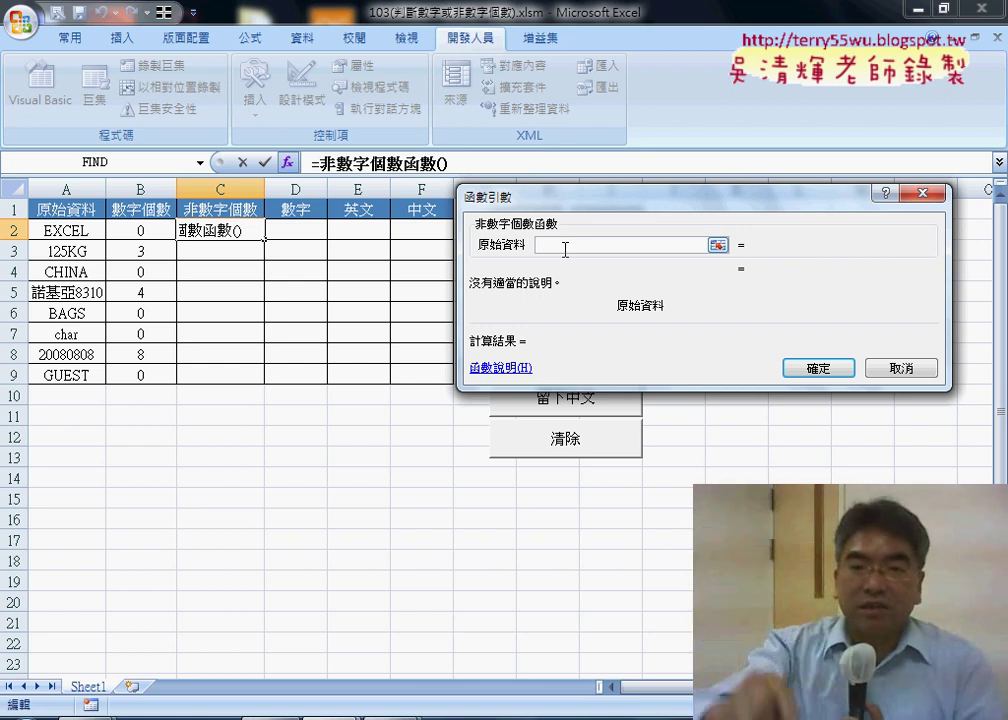
pyautogui.click(68, 231)
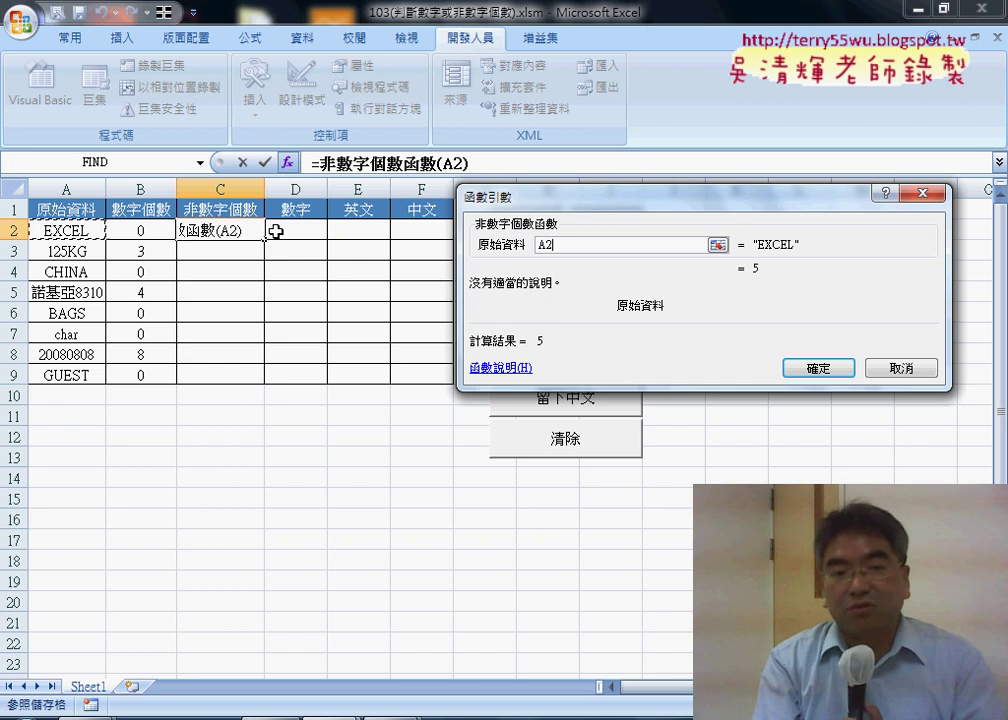
pyautogui.click(795, 368)
pyautogui.doubleClick(265, 238)
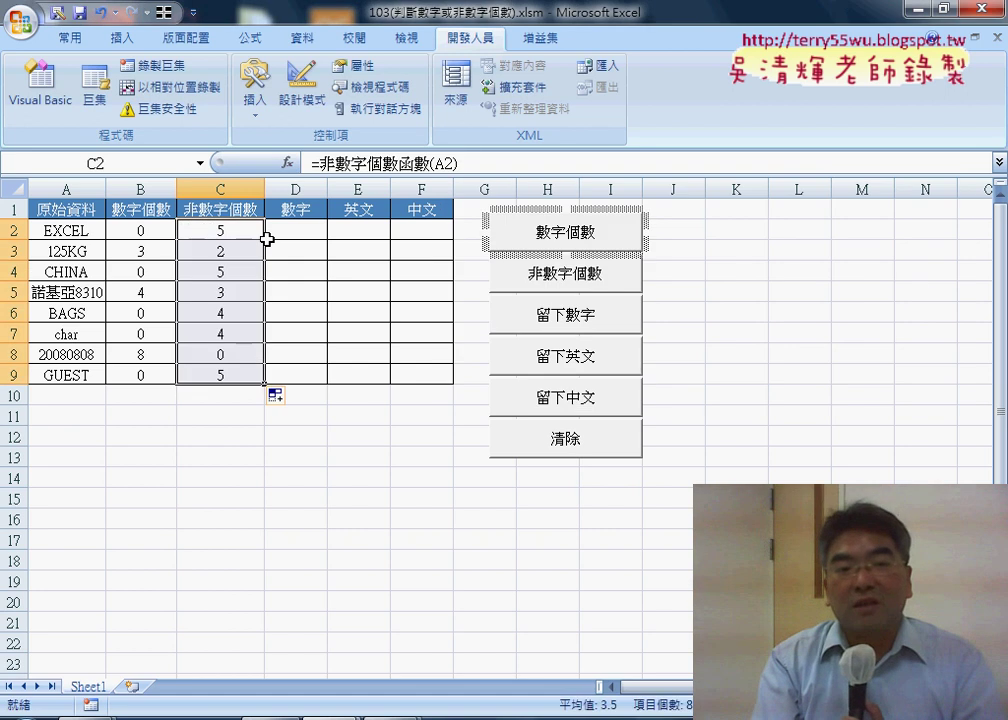
pyautogui.click(268, 228)
# - Enter =留下數字函數(A2) in D2 and fill it down to D9
pyautogui.click(287, 162)
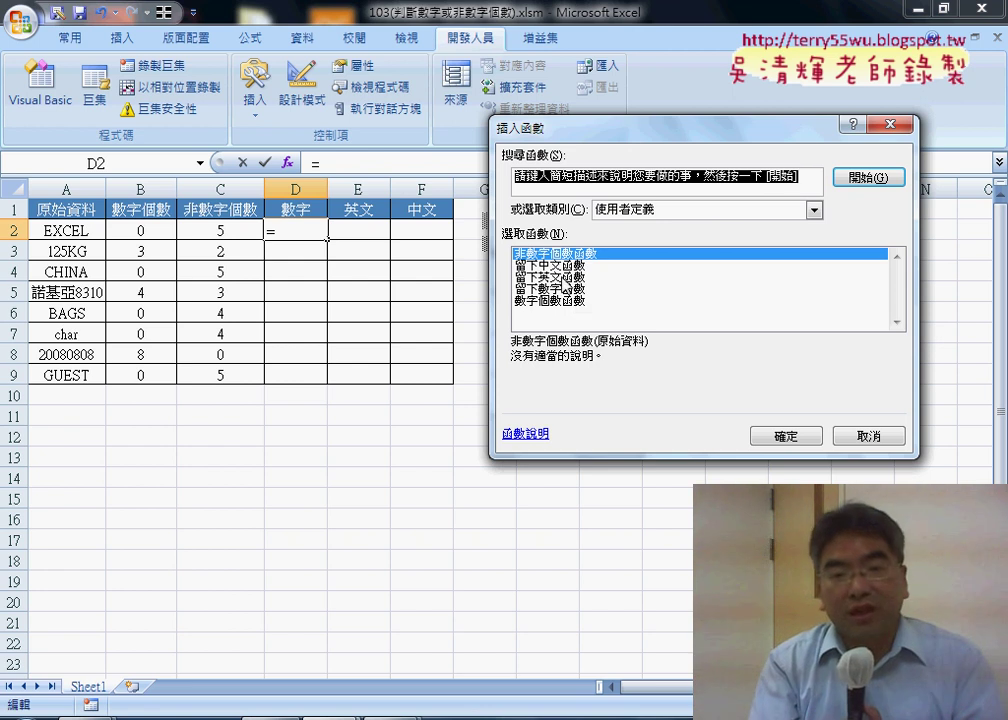
pyautogui.doubleClick(553, 289)
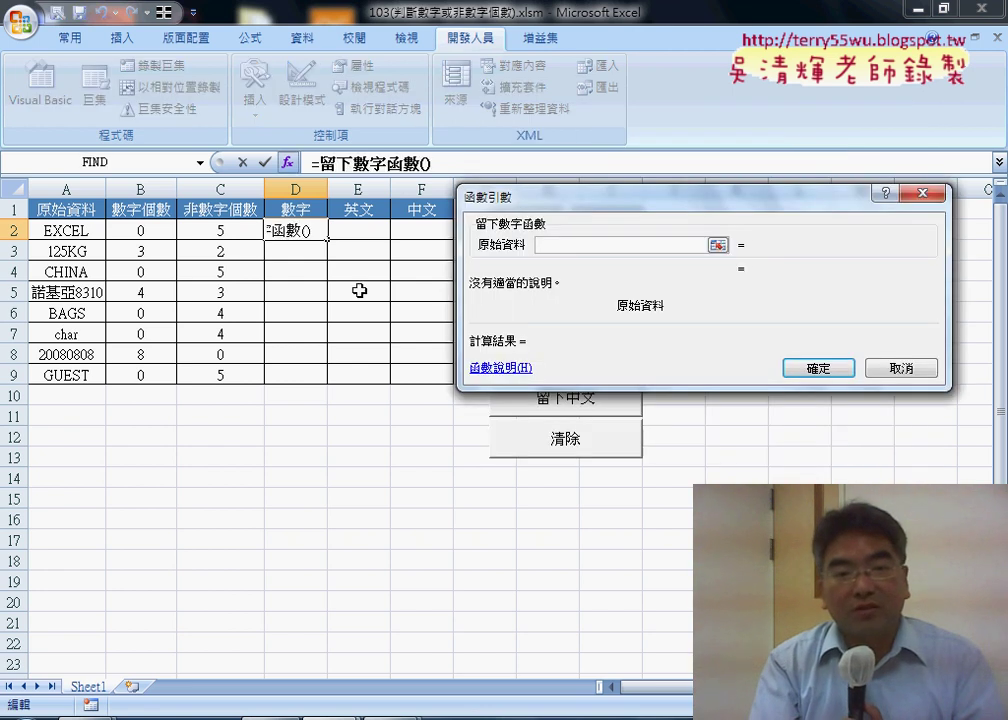
pyautogui.click(67, 231)
pyautogui.click(822, 370)
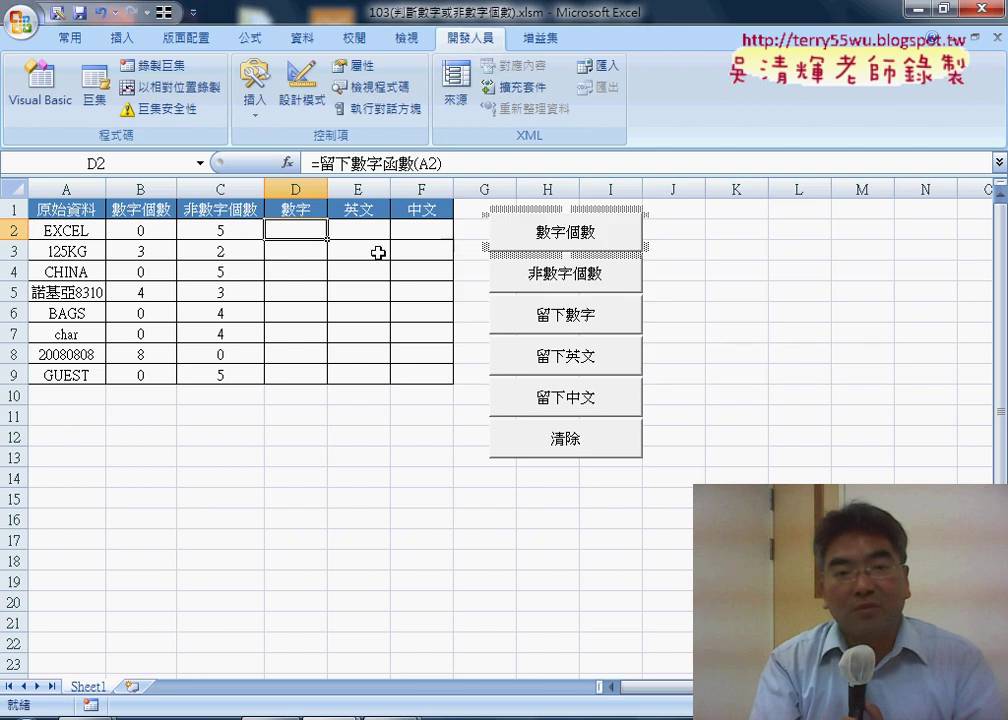
pyautogui.doubleClick(325, 241)
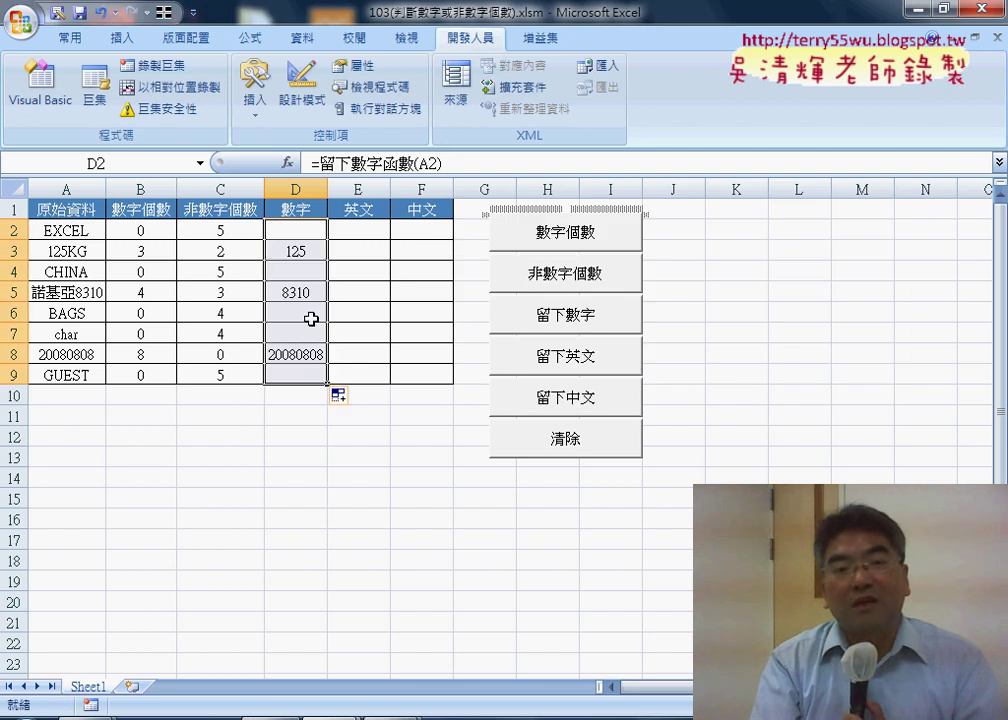
# - Enter =留下英文函數(A2) in E2, showing EXCEL, and fill it down to E9
pyautogui.click(357, 231)
pyautogui.click(287, 162)
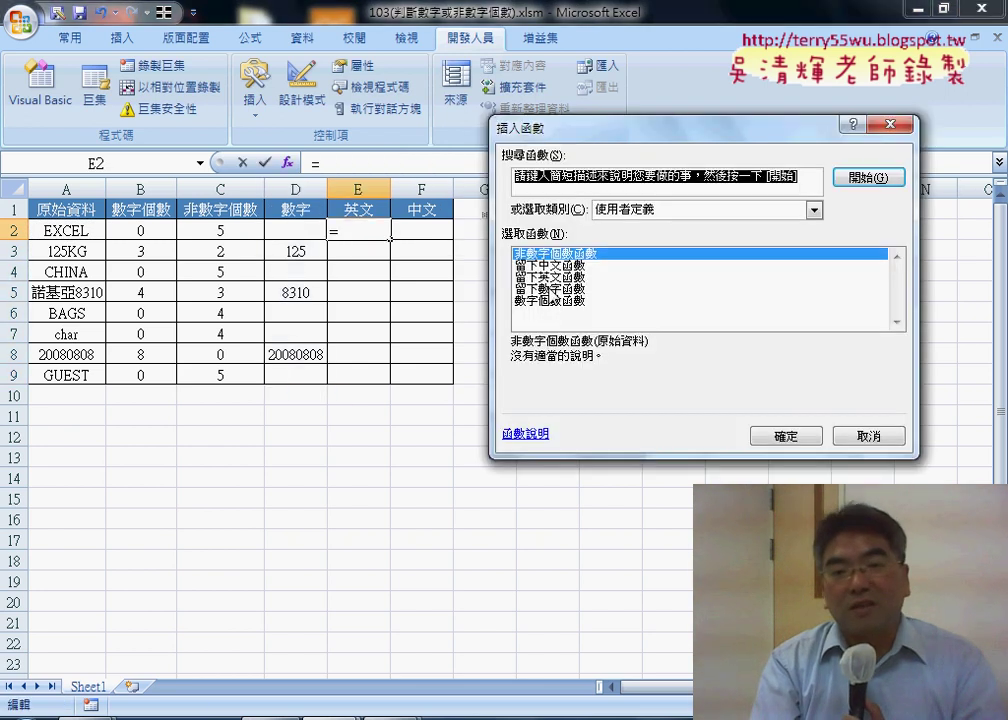
pyautogui.click(553, 280)
pyautogui.doubleClick(553, 278)
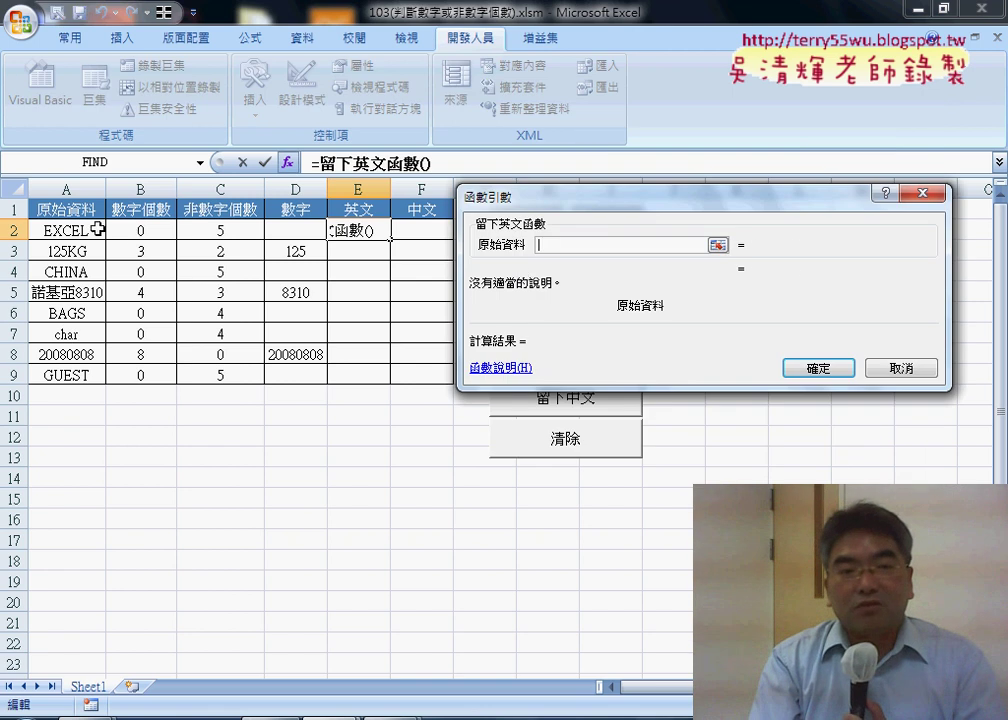
pyautogui.click(97, 229)
pyautogui.click(818, 367)
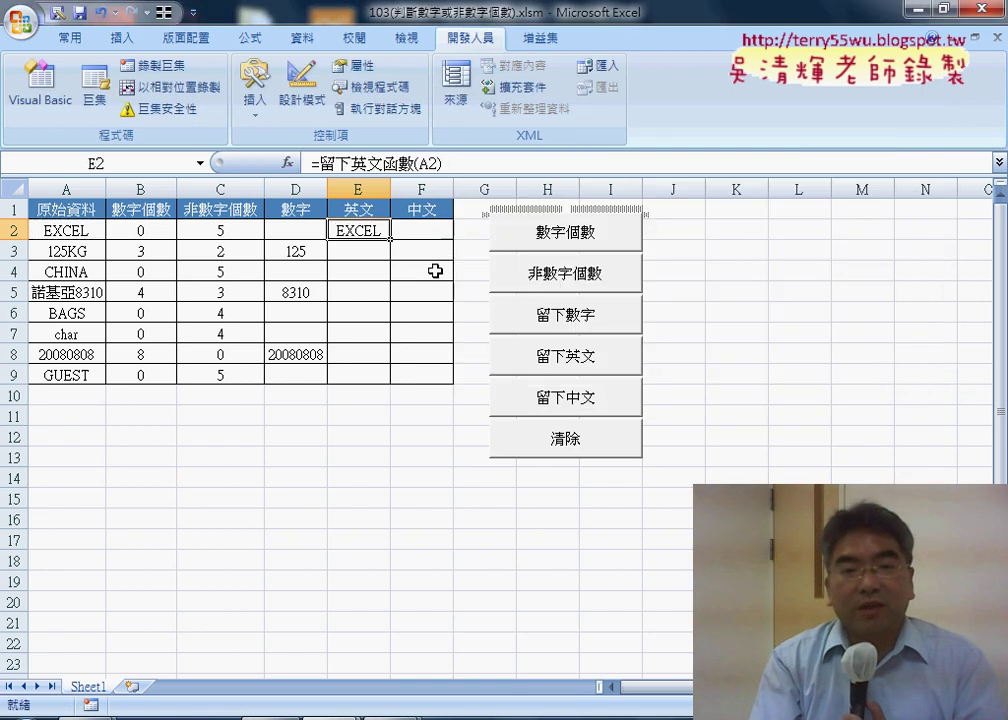
pyautogui.doubleClick(390, 238)
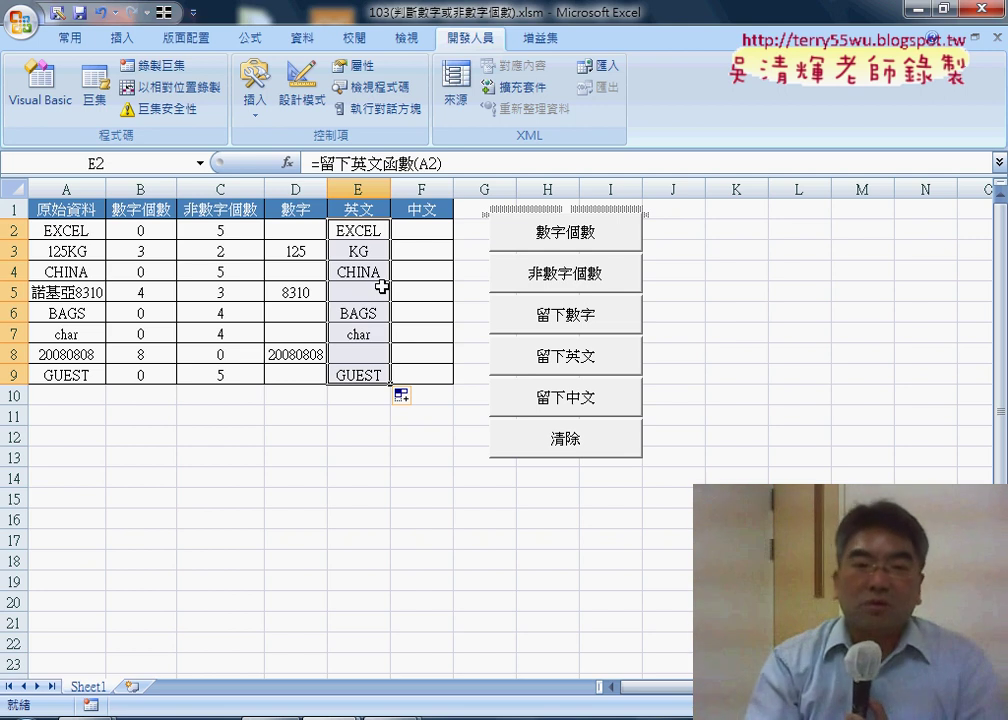
pyautogui.click(421, 231)
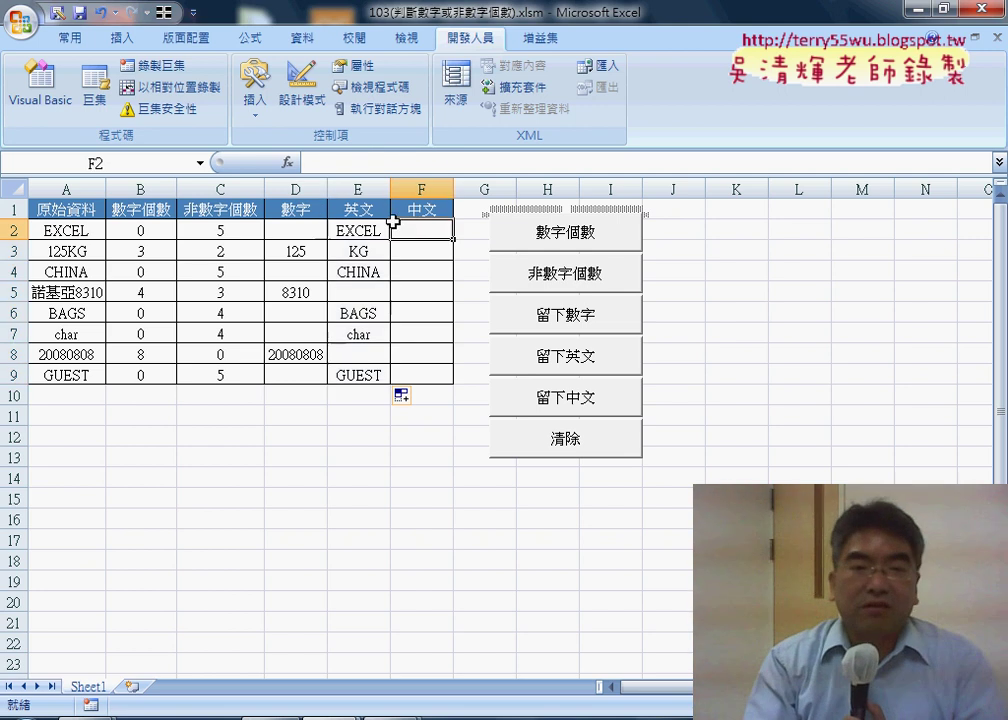
# - Enter =留下中文函數(A2) in F2 and fill down to F9, extracting 諾基亞 in F5
pyautogui.click(287, 162)
pyautogui.doubleClick(564, 266)
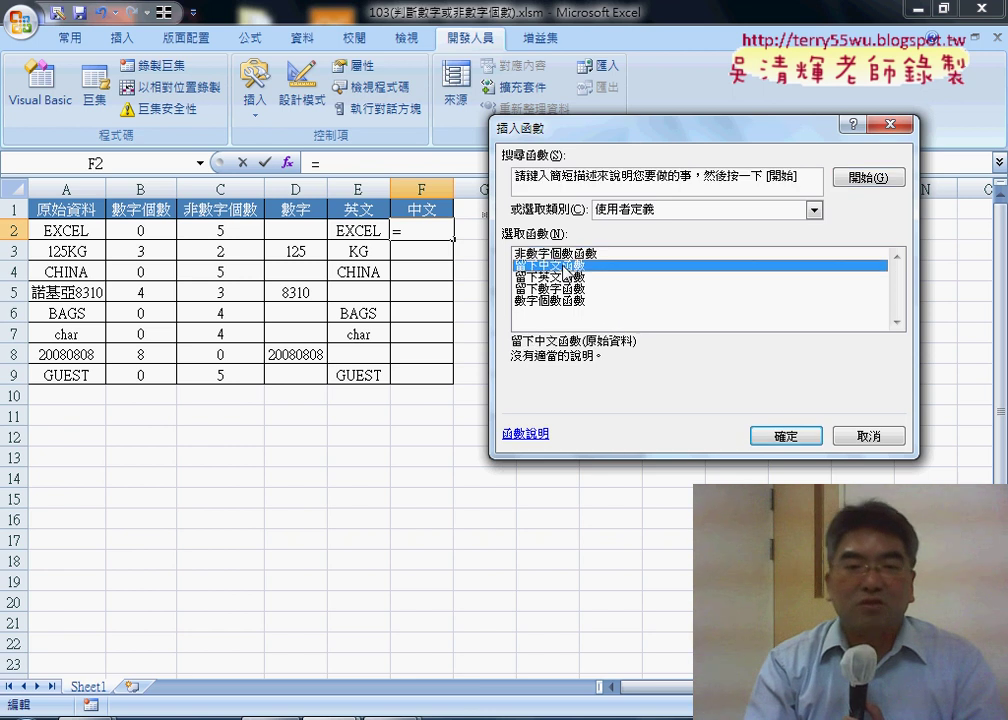
pyautogui.click(100, 231)
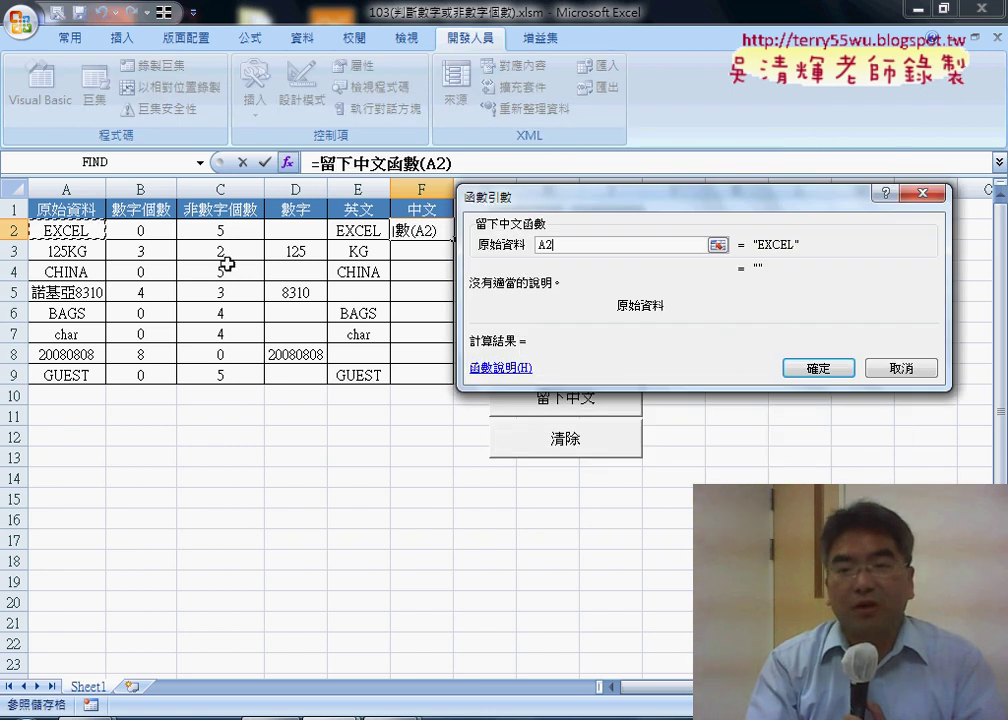
pyautogui.click(818, 368)
pyautogui.doubleClick(455, 239)
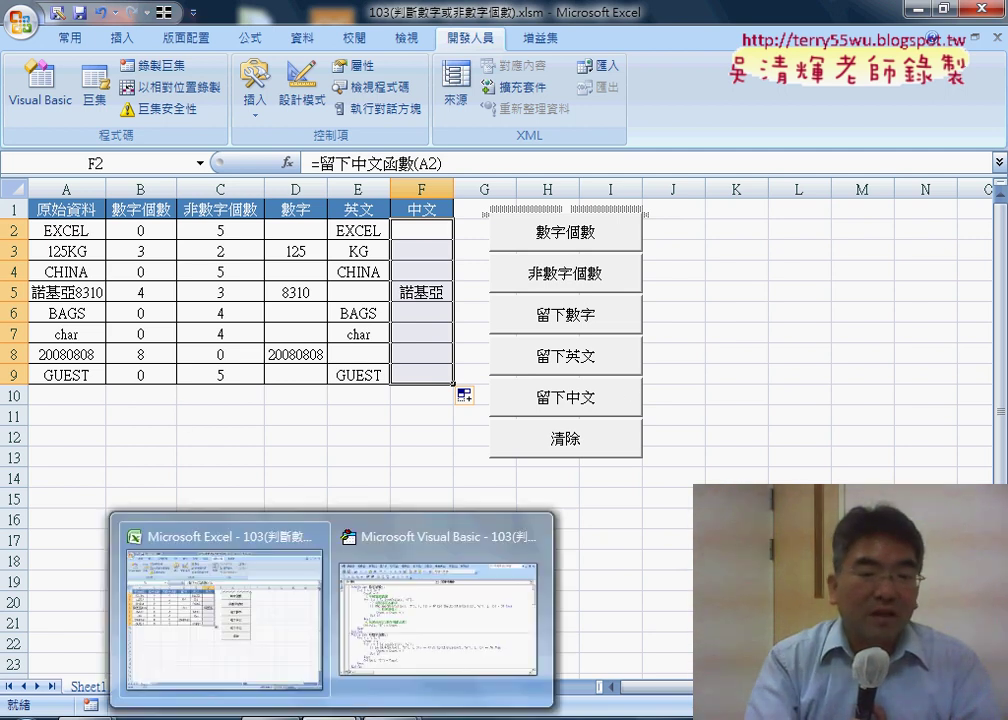
# - In the macro code, delete the custom function code from 數字個數函數 to the module's end
pyautogui.click(382, 655)
pyautogui.scroll(-3, 434, 496)
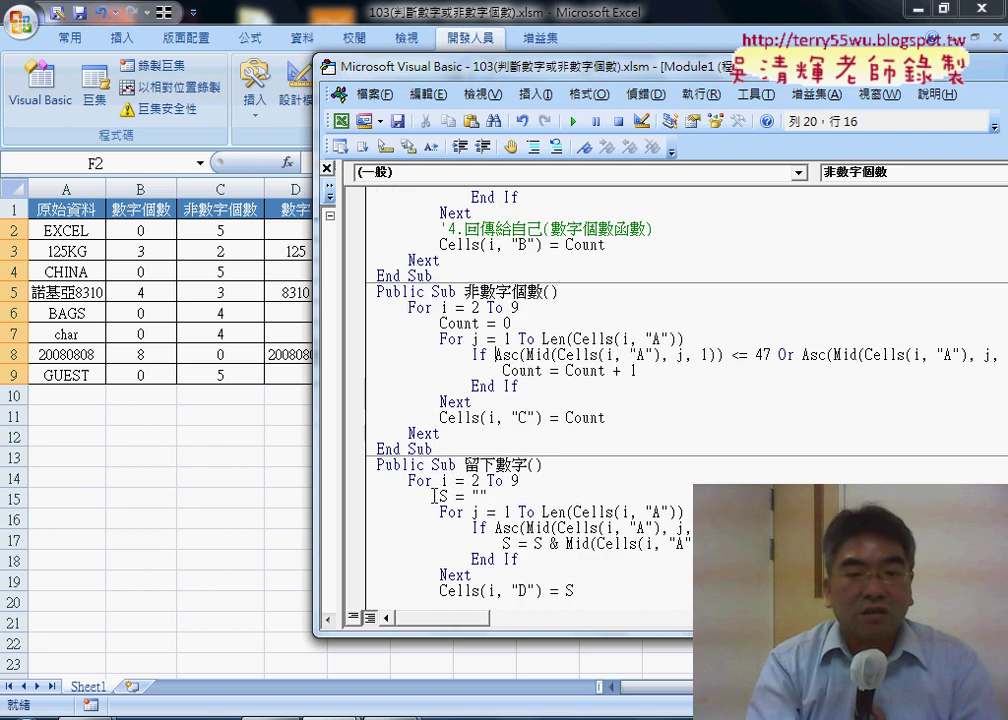
pyautogui.scroll(-7, 430, 490)
pyautogui.scroll(-4, 410, 475)
pyautogui.scroll(-3, 388, 455)
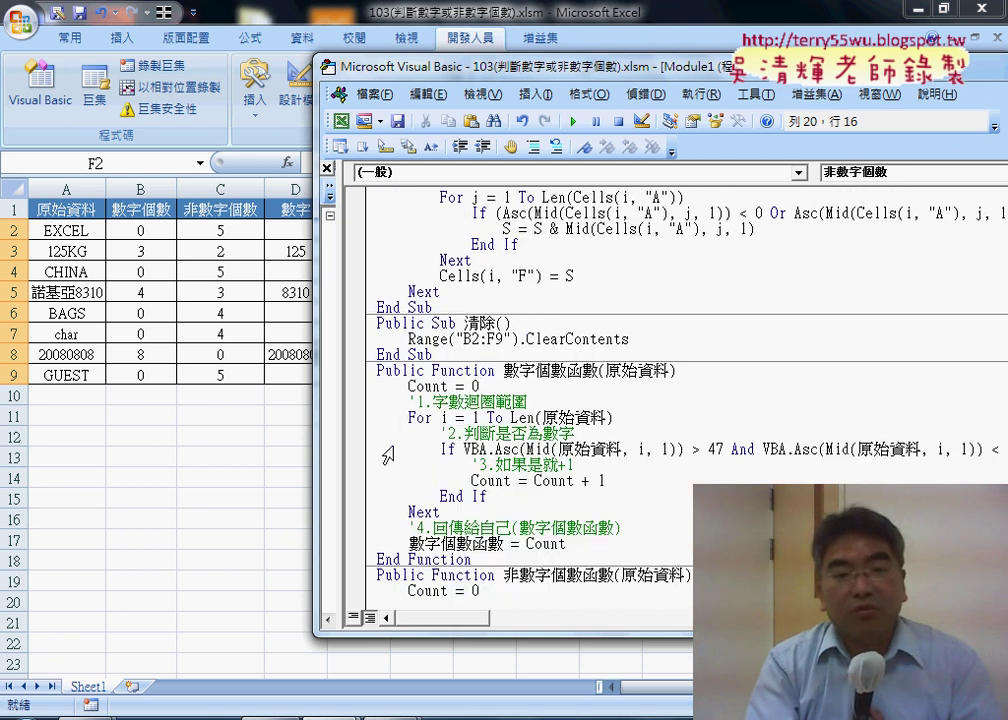
pyautogui.click(362, 372)
pyautogui.hotkey('ctrl', 'shift', 'End')
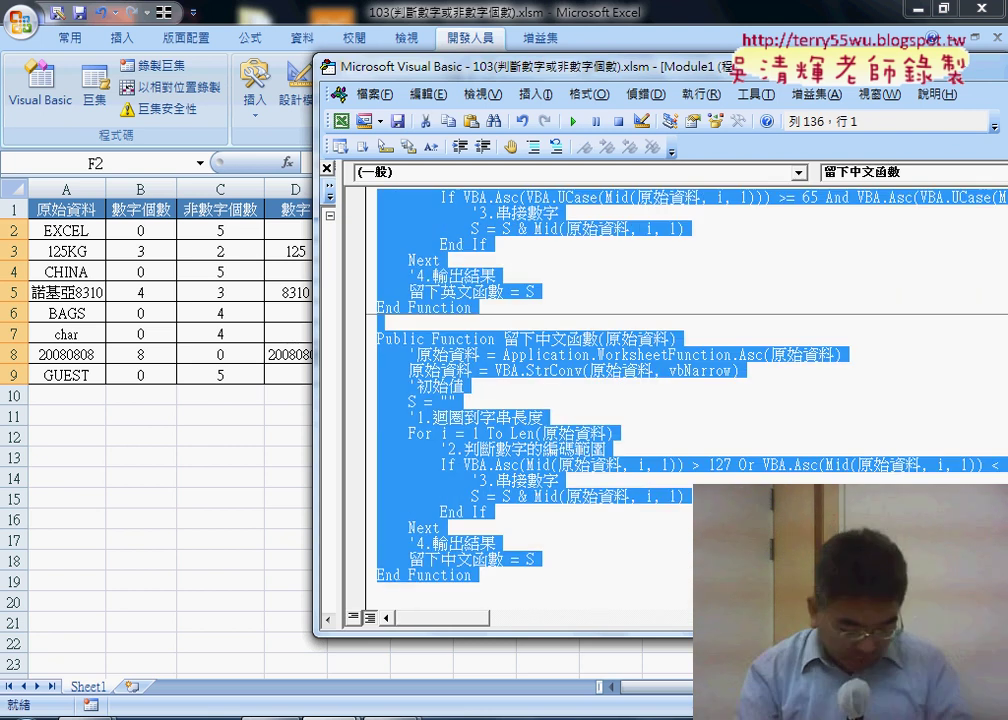
pyautogui.press('Delete')
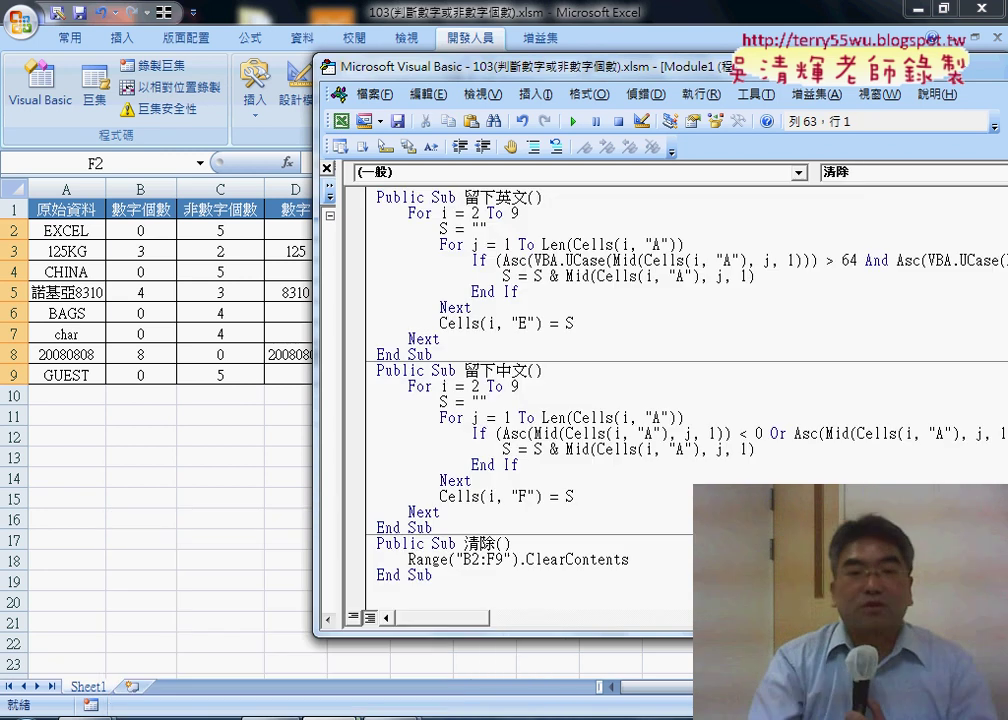
# - Copy the procedure name 數字個數 and start a new procedure via 插入 > 程序
pyautogui.click(578, 379)
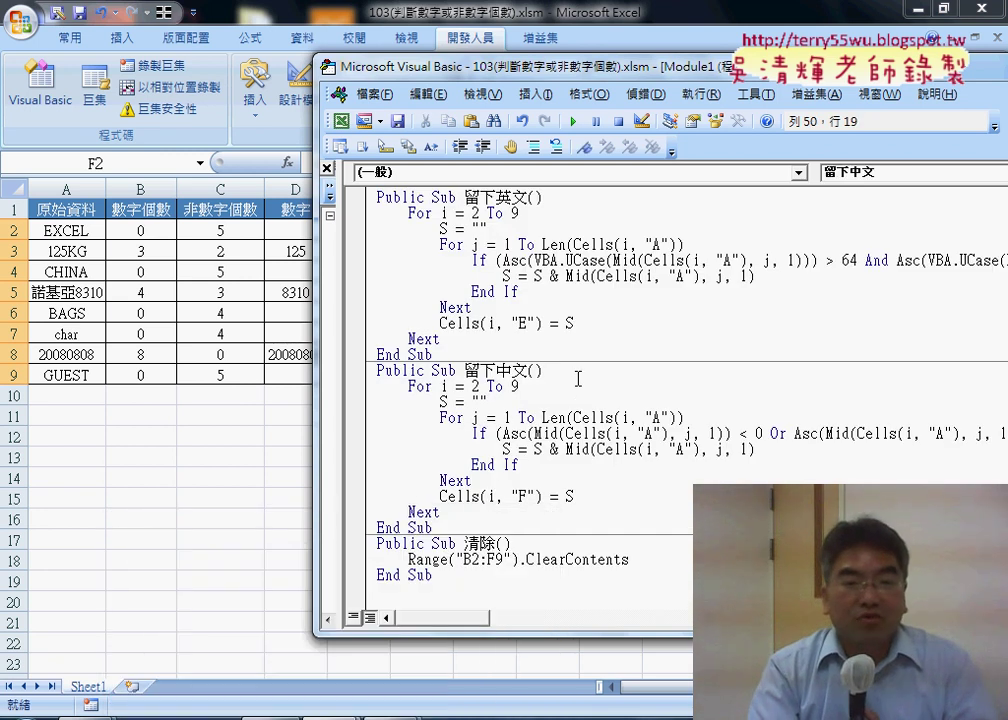
pyautogui.scroll(6, 578, 379)
pyautogui.scroll(6, 578, 379)
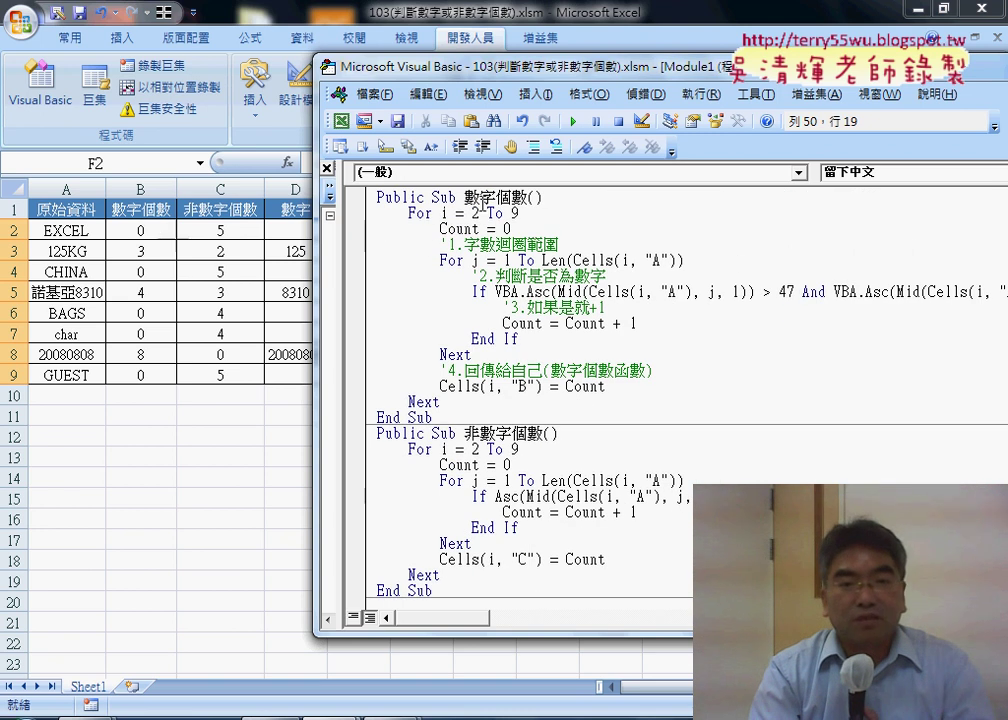
pyautogui.moveTo(464, 198); pyautogui.dragTo(529, 199)
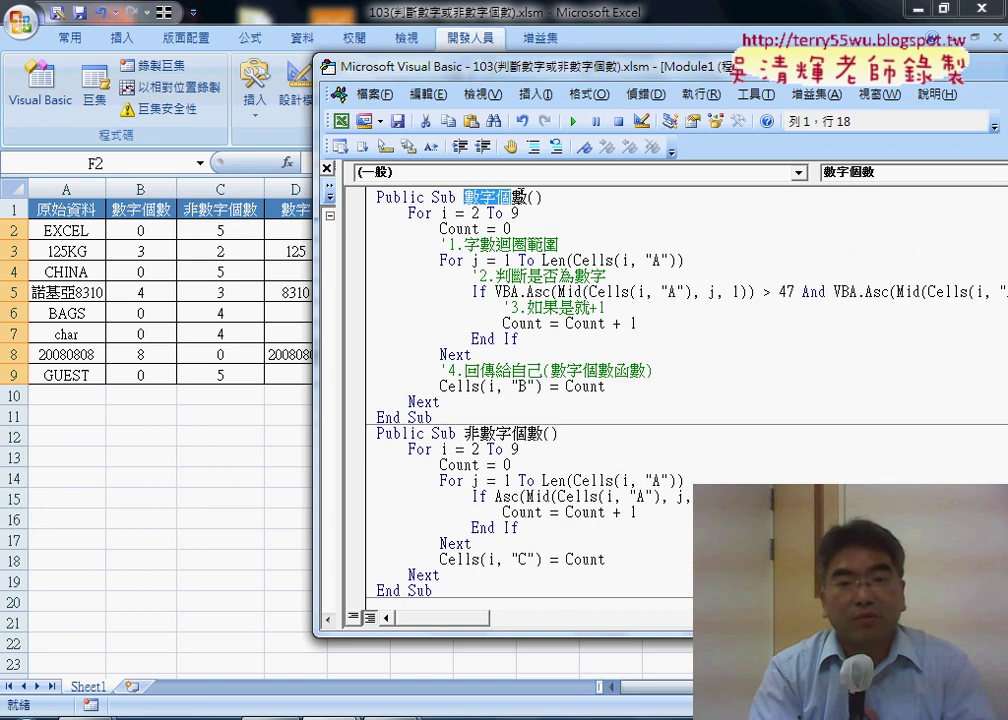
pyautogui.rightClick(500, 205)
pyautogui.click(538, 237)
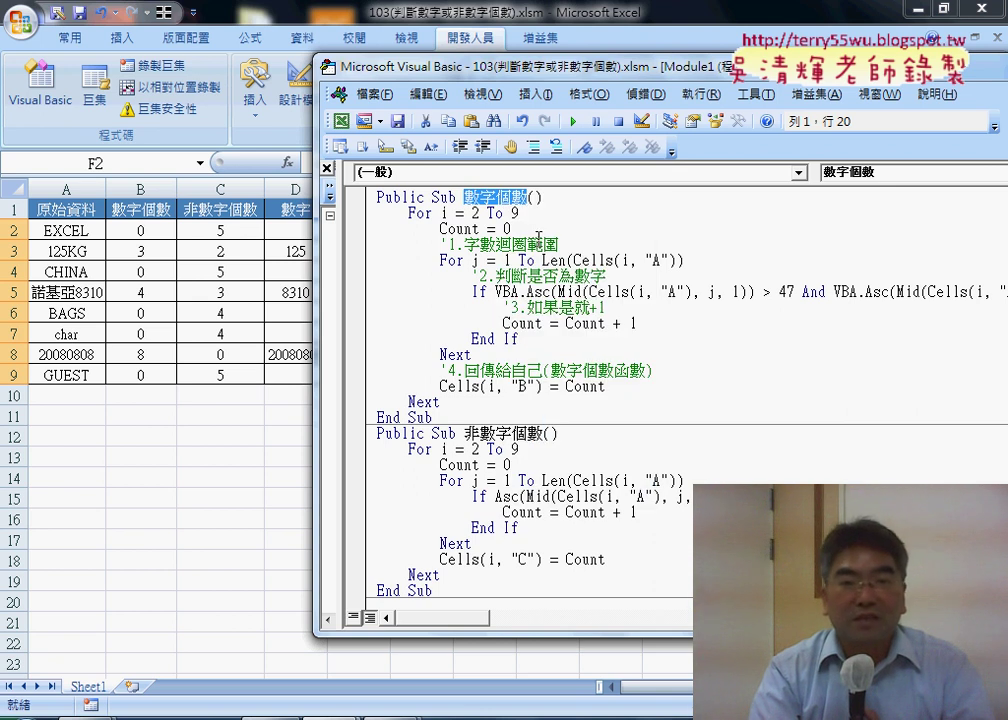
pyautogui.click(535, 94)
pyautogui.click(588, 117)
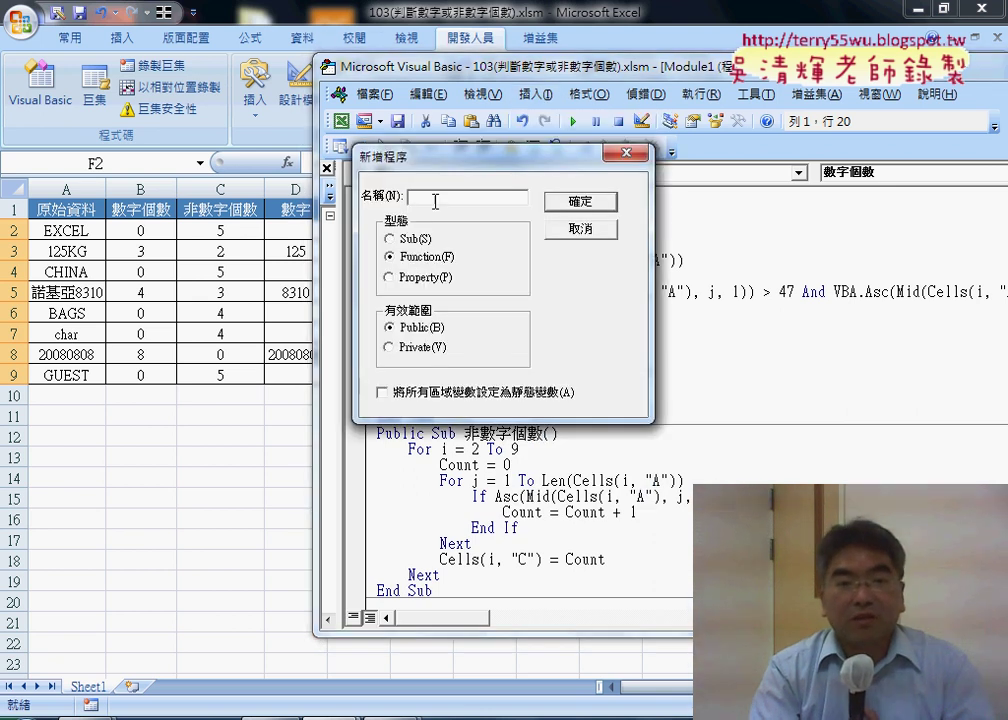
# - Name the new procedure 數字個數函數, keep it a Public Function, and create it
pyautogui.rightClick(435, 201)
pyautogui.click(542, 285)
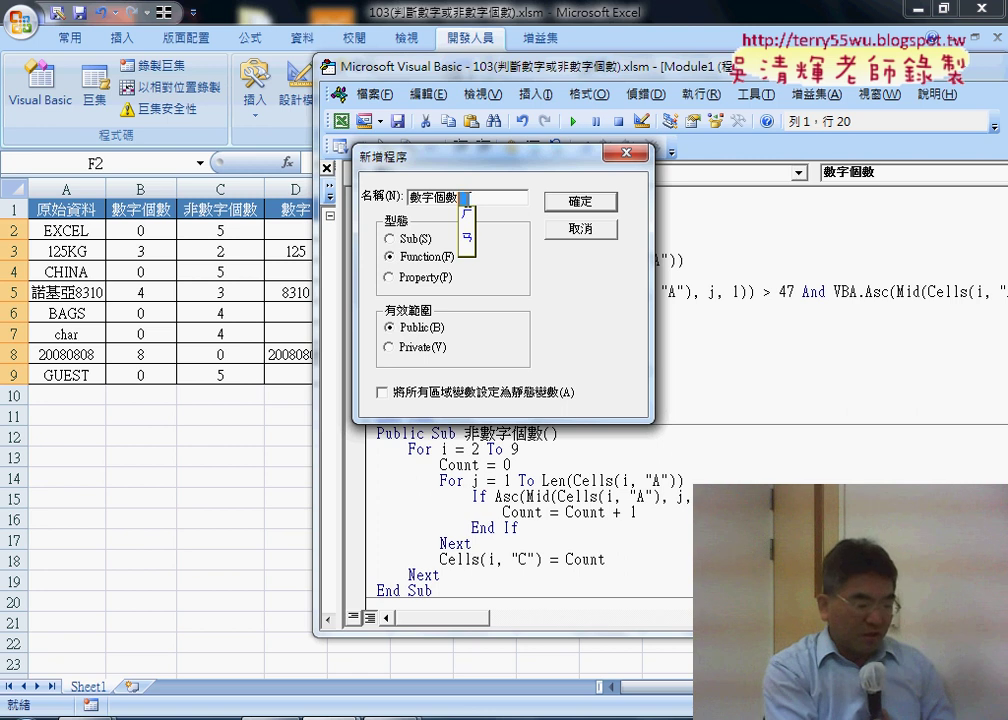
pyautogui.write('轉')
pyautogui.press('BackSpace')
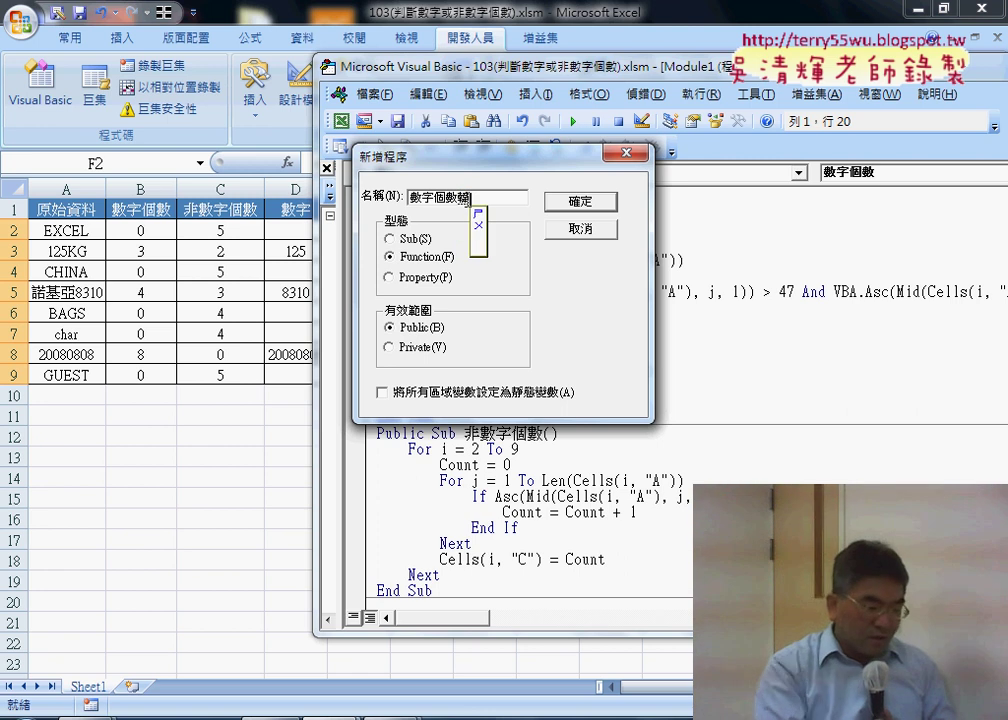
pyautogui.write('函數')
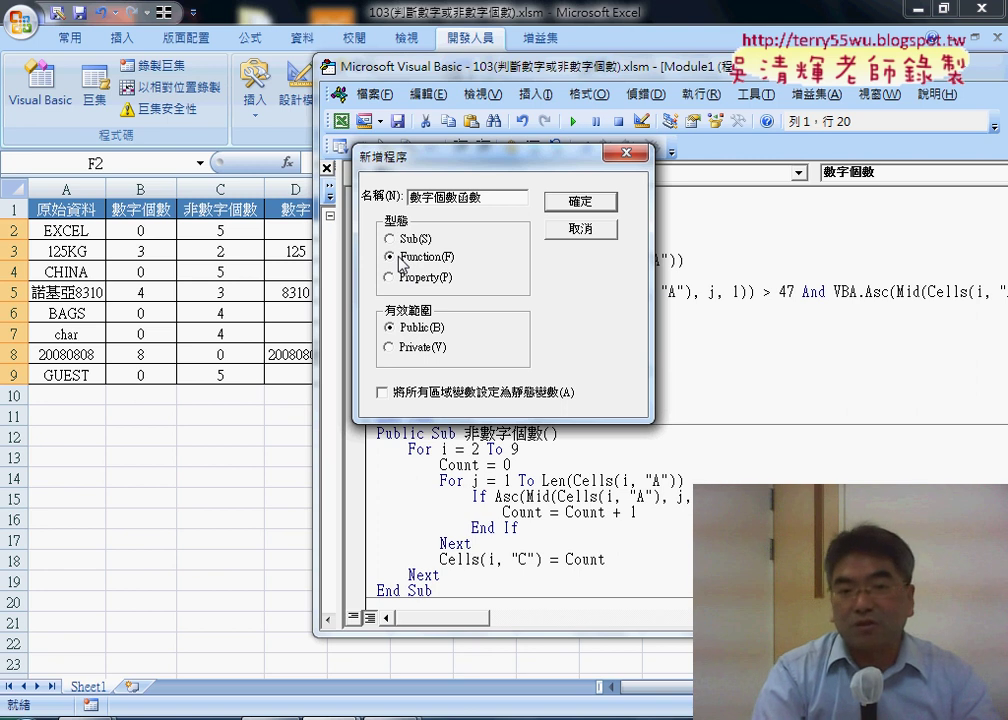
pyautogui.click(402, 243)
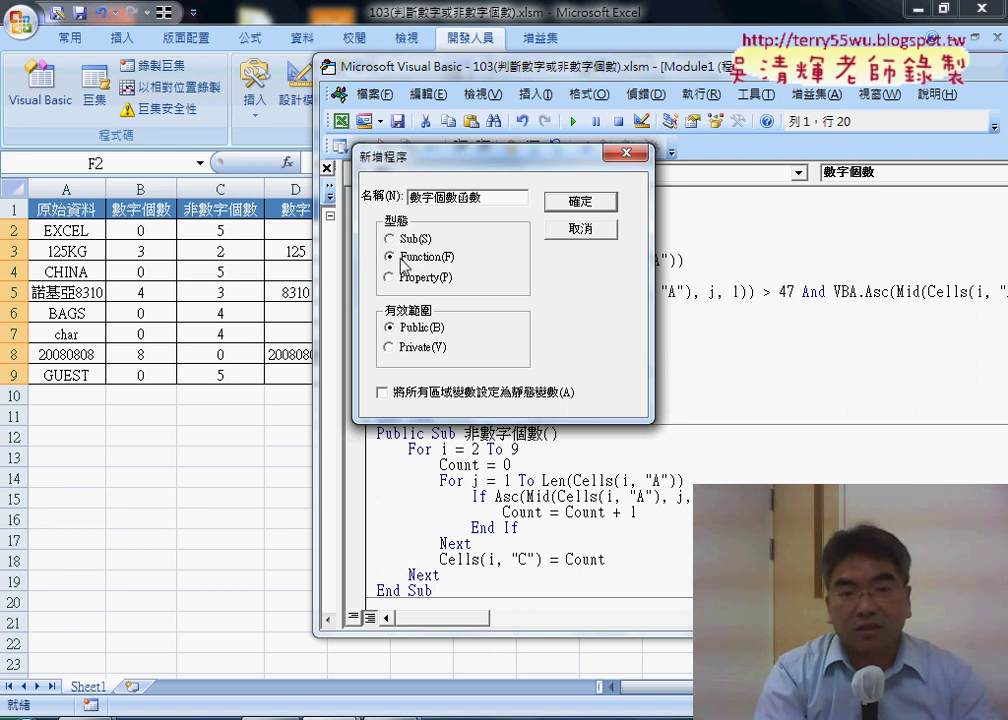
pyautogui.click(578, 202)
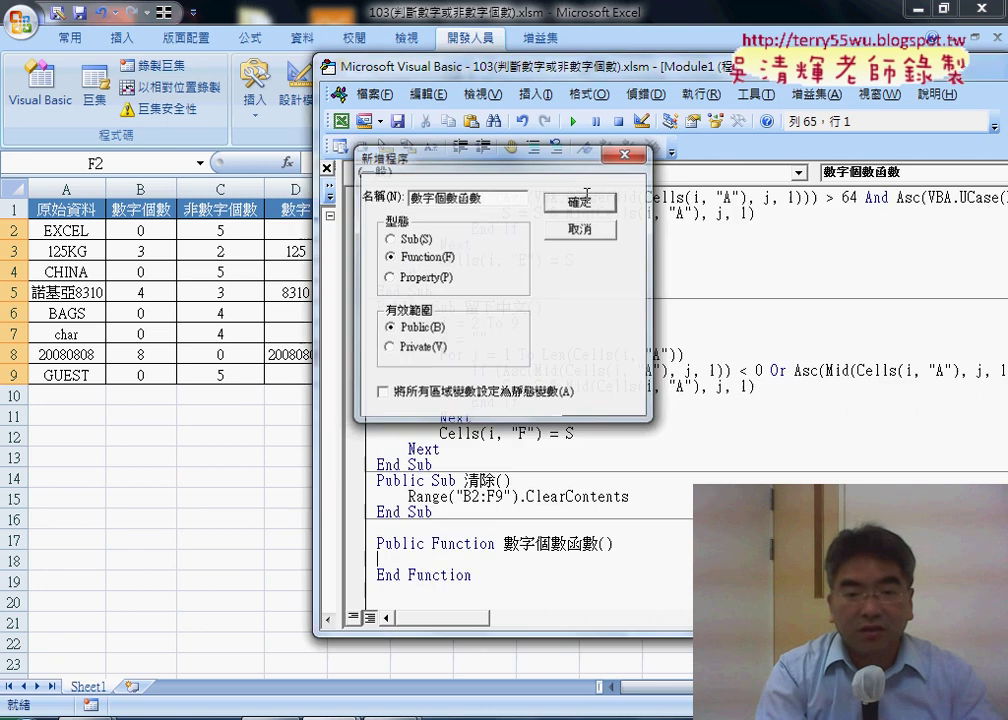
# - Put the parameter 原始資料, copied from header cell A1, inside 數字個數函數's parentheses
pyautogui.moveTo(470, 67); pyautogui.dragTo(379, 40)
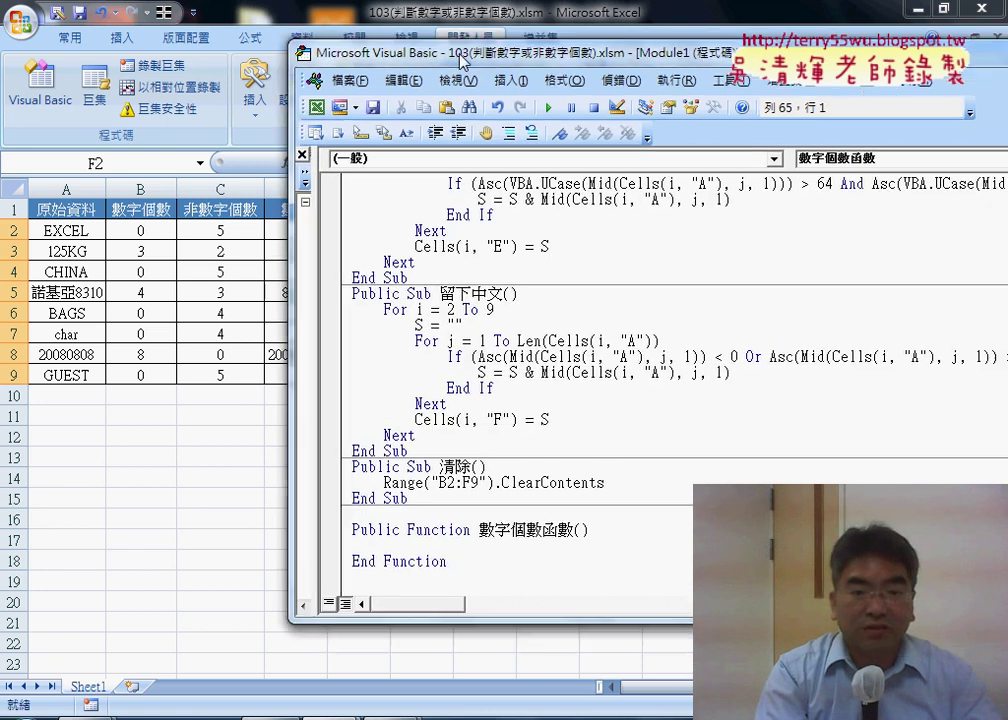
pyautogui.moveTo(527, 520); pyautogui.dragTo(505, 522)
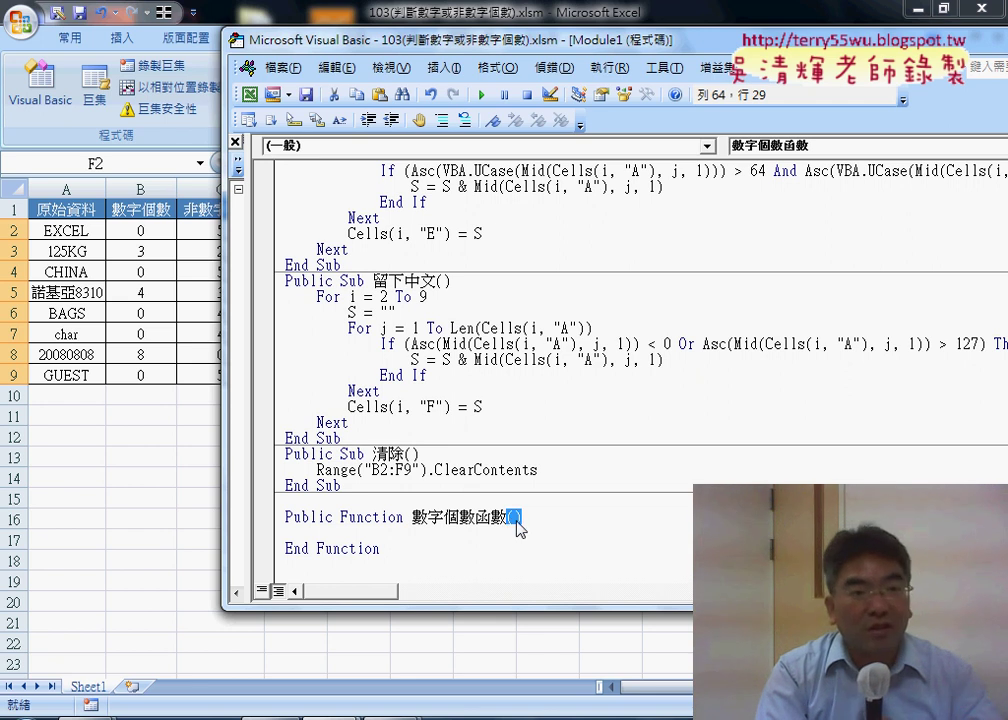
pyautogui.click(73, 211)
pyautogui.click(378, 163)
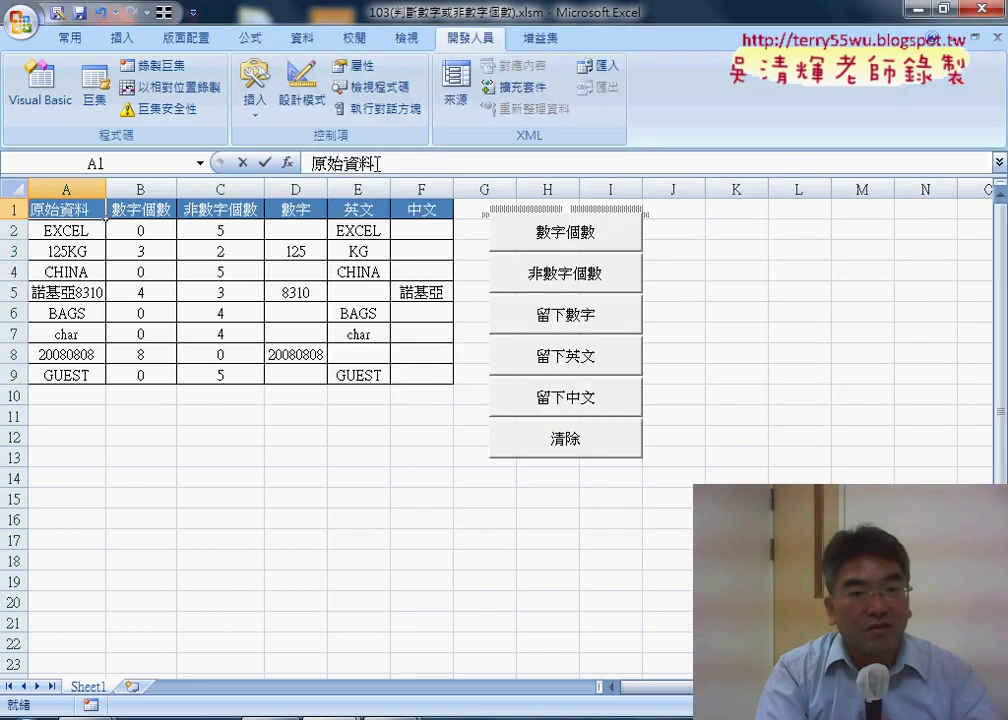
pyautogui.moveTo(376, 163); pyautogui.dragTo(311, 163)
pyautogui.rightClick(337, 163)
pyautogui.click(372, 200)
pyautogui.click(241, 163)
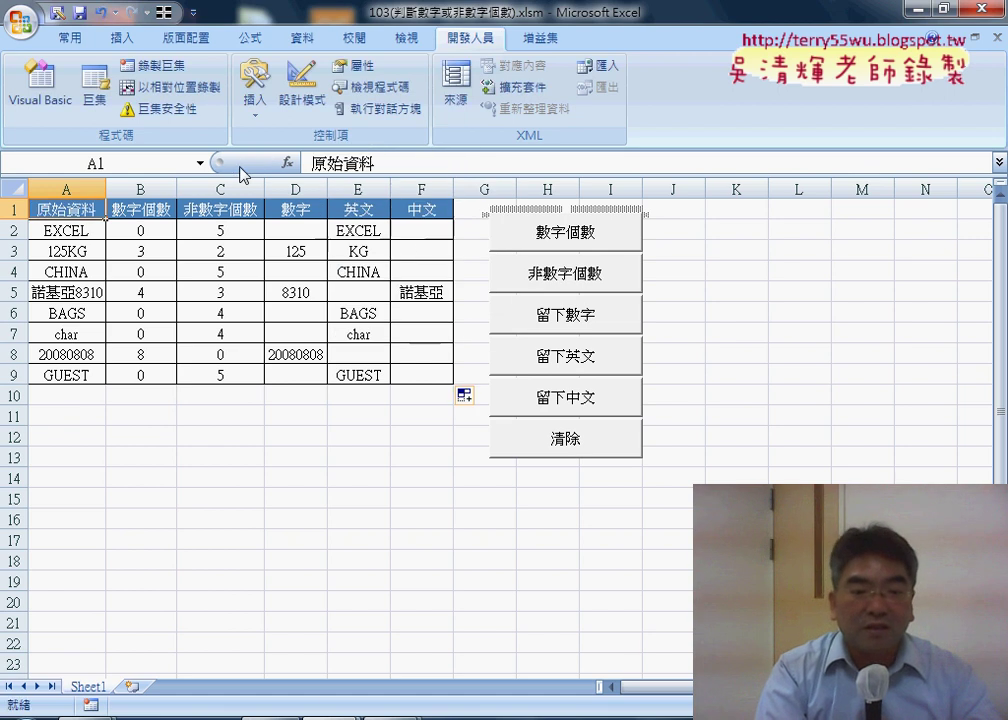
pyautogui.click(460, 626)
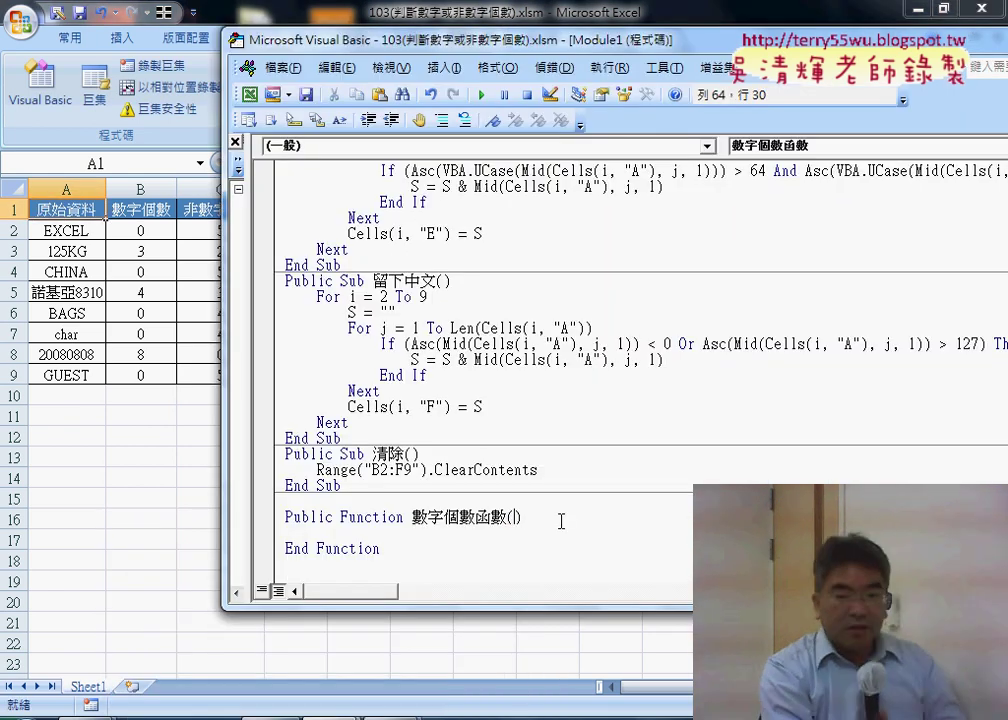
pyautogui.write('原始資料')
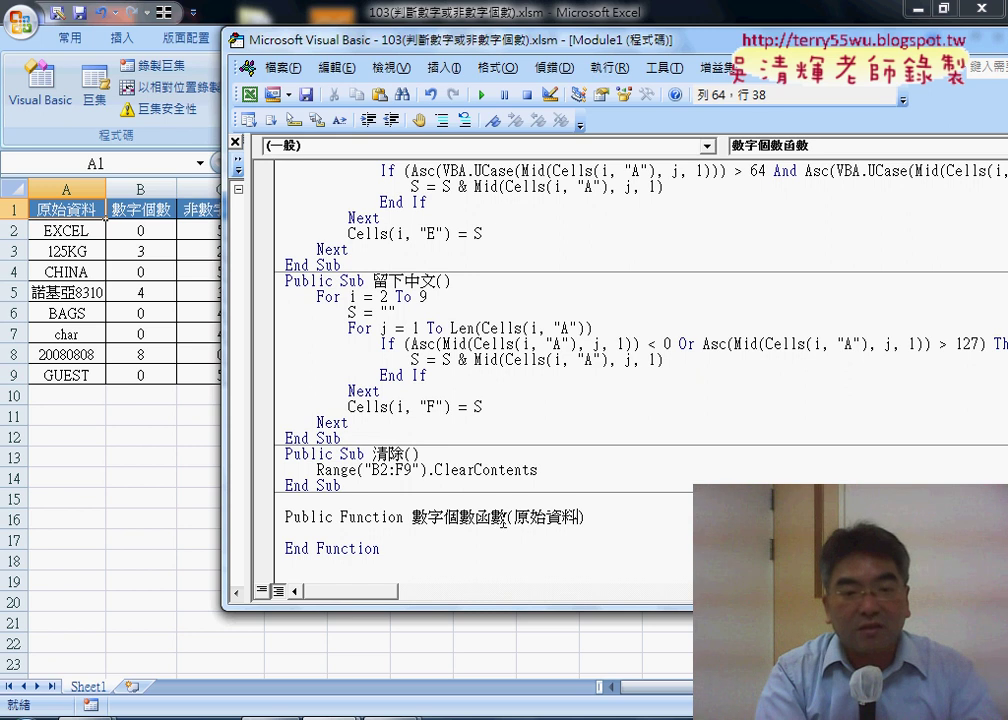
pyautogui.moveTo(412, 517); pyautogui.dragTo(507, 517)
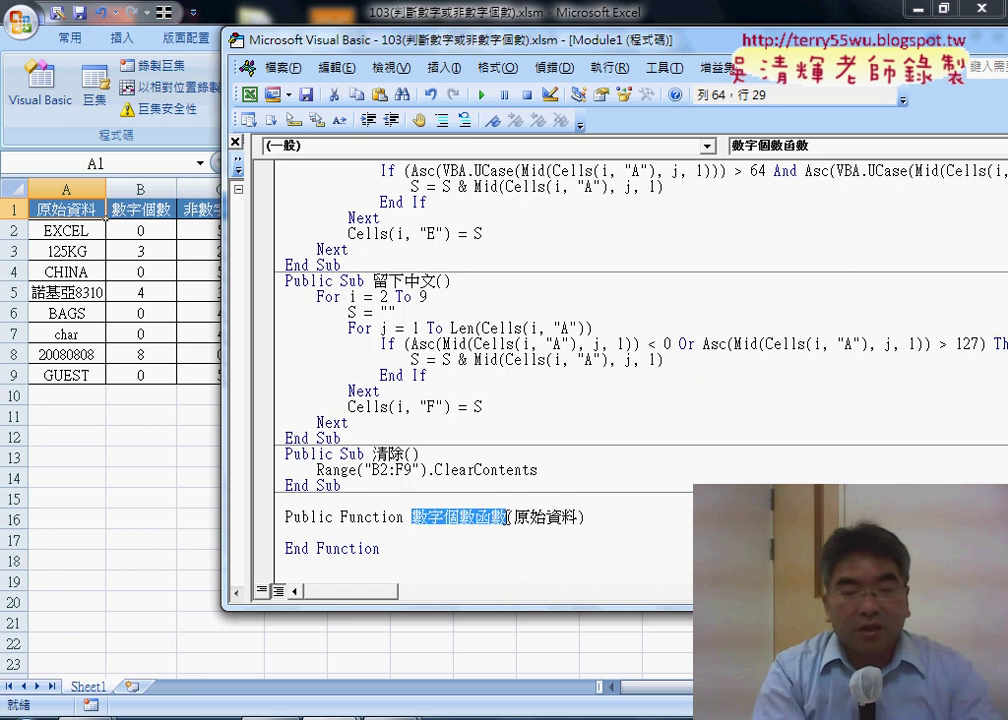
# - Copy Sub 數字個數's code from Count = 0 through Cells(i, "B") = Count
pyautogui.click(408, 535)
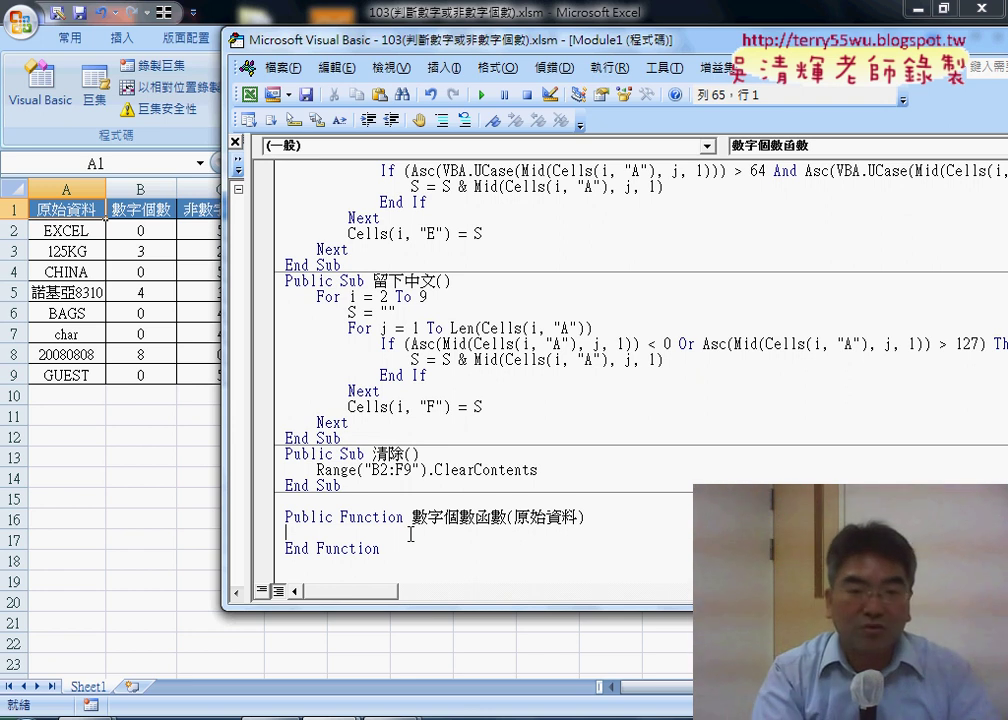
pyautogui.scroll(6, 410, 535)
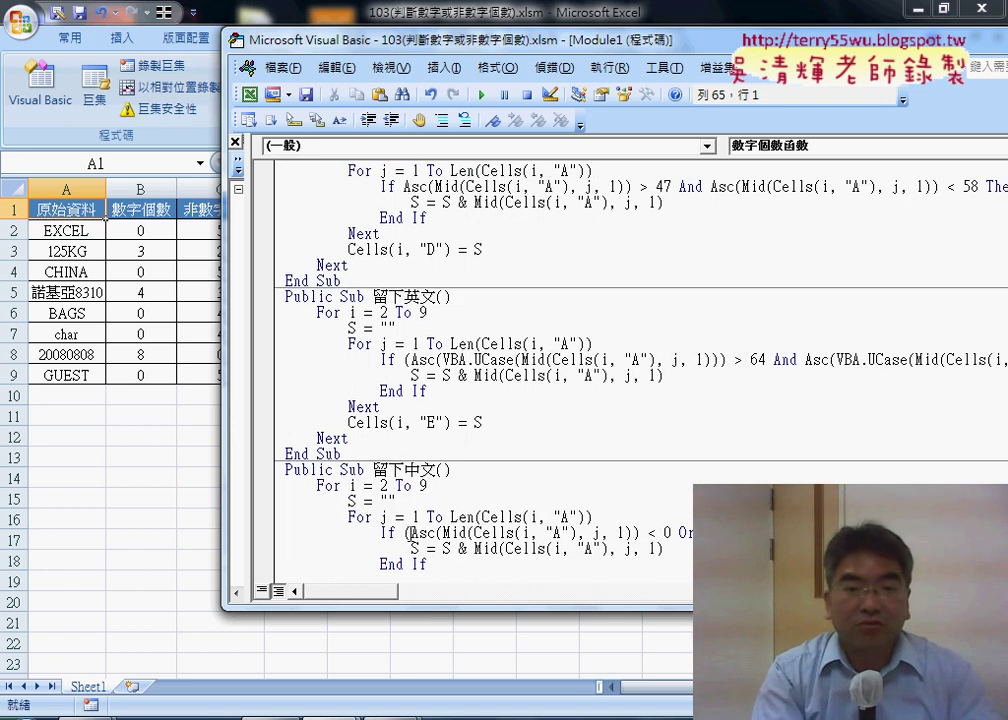
pyautogui.scroll(3, 410, 535)
pyautogui.scroll(5, 410, 535)
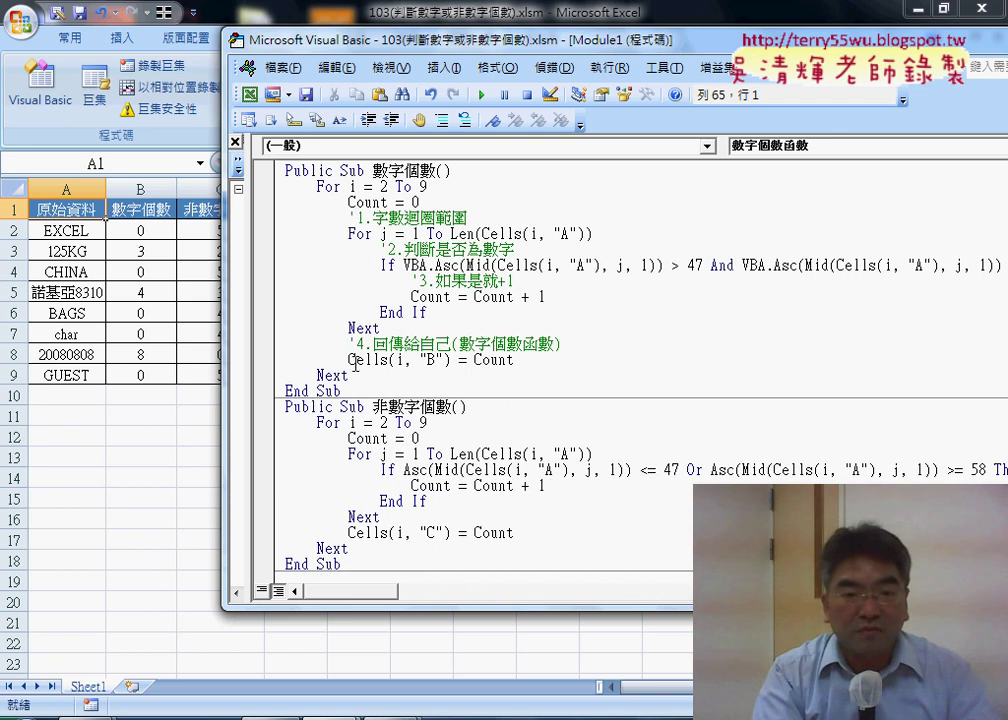
pyautogui.moveTo(375, 371)
pyautogui.mouseDown()
pyautogui.moveTo(302, 277)
pyautogui.moveTo(281, 194)
pyautogui.mouseUp()
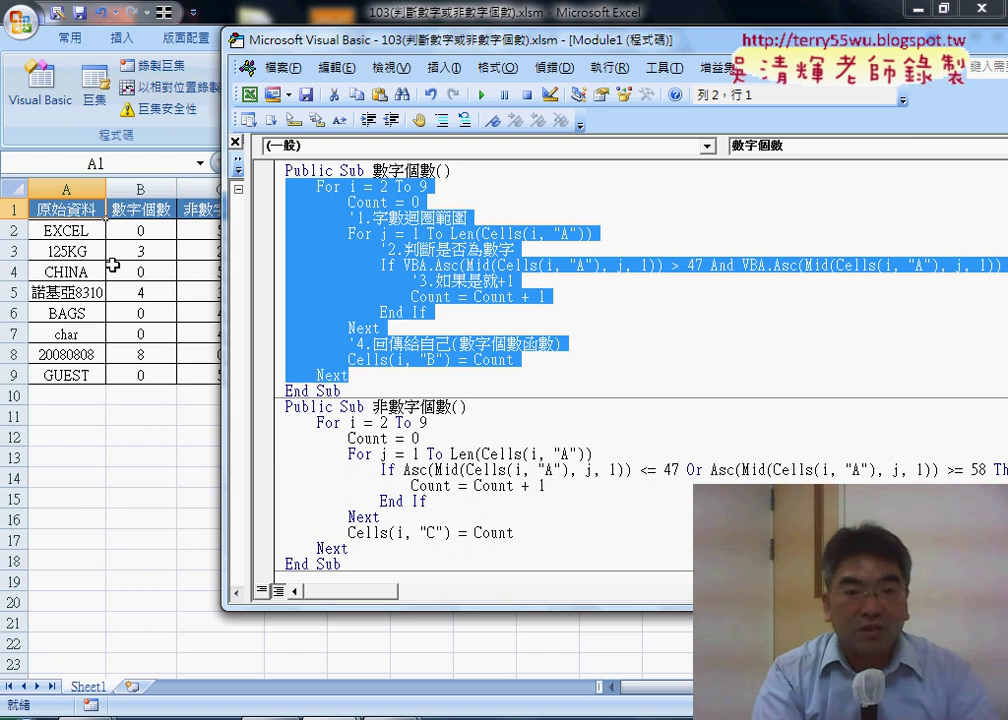
pyautogui.moveTo(514, 360); pyautogui.dragTo(260, 212)
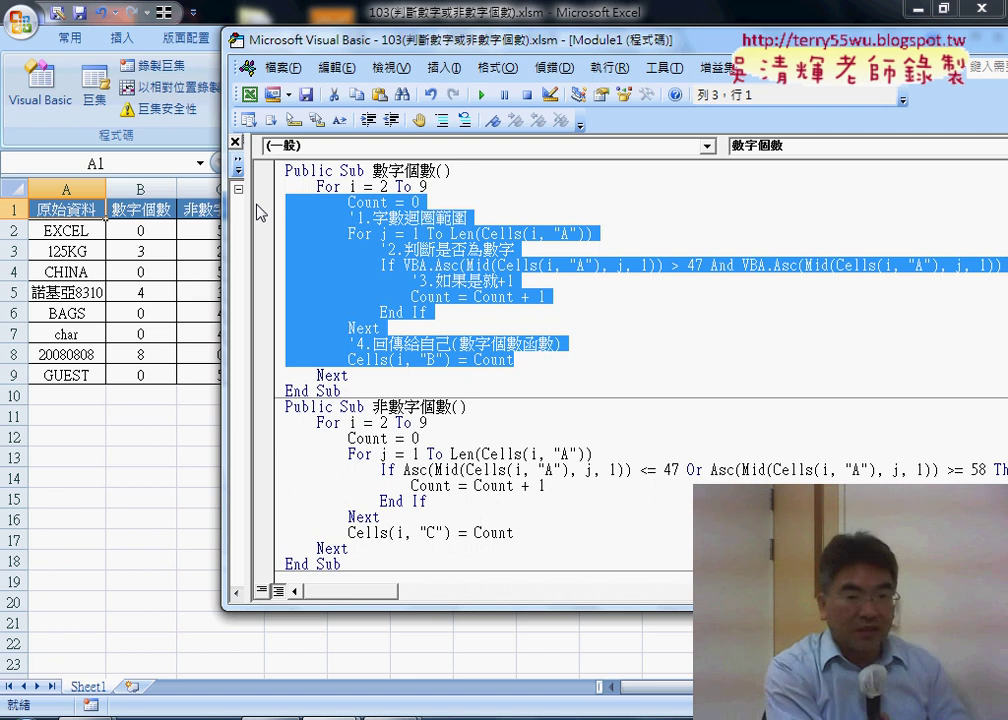
pyautogui.scroll(-7, 400, 389)
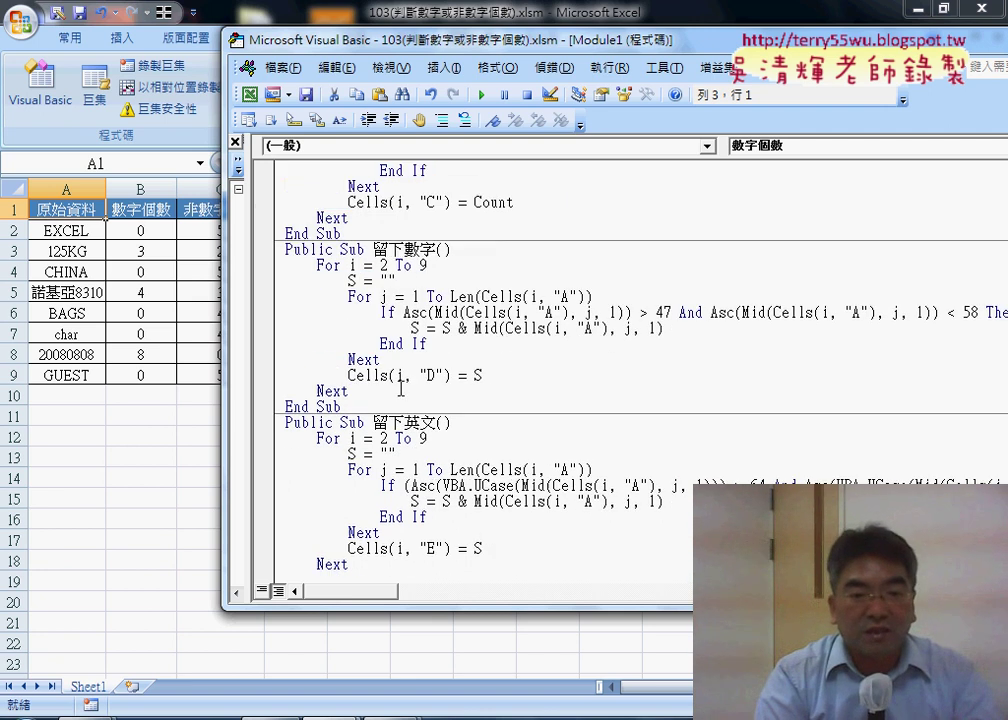
pyautogui.scroll(-7, 400, 388)
# - Paste the counting code into 數字個數函數's empty body and fix its indentation
pyautogui.click(318, 532)
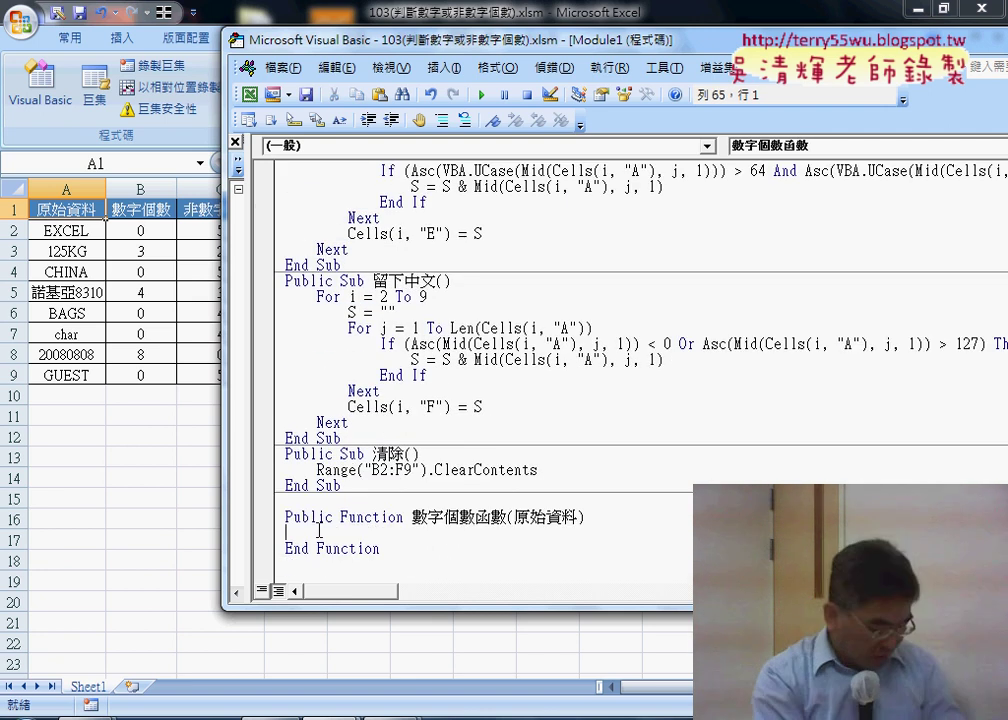
pyautogui.hotkey('ctrl', 'v')
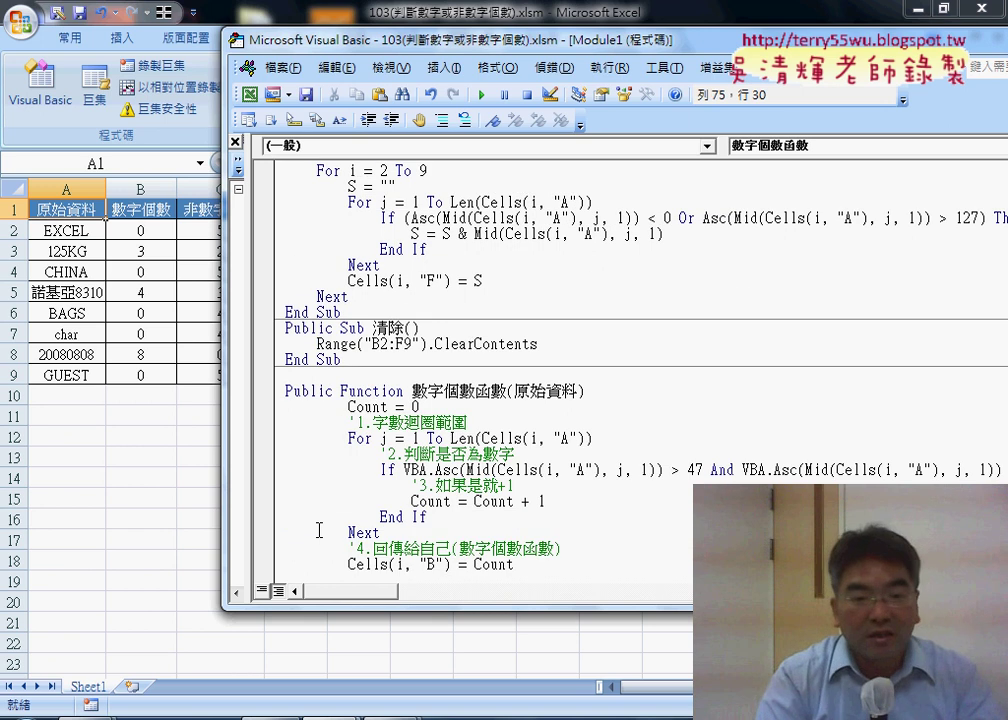
pyautogui.moveTo(541, 541); pyautogui.dragTo(265, 386)
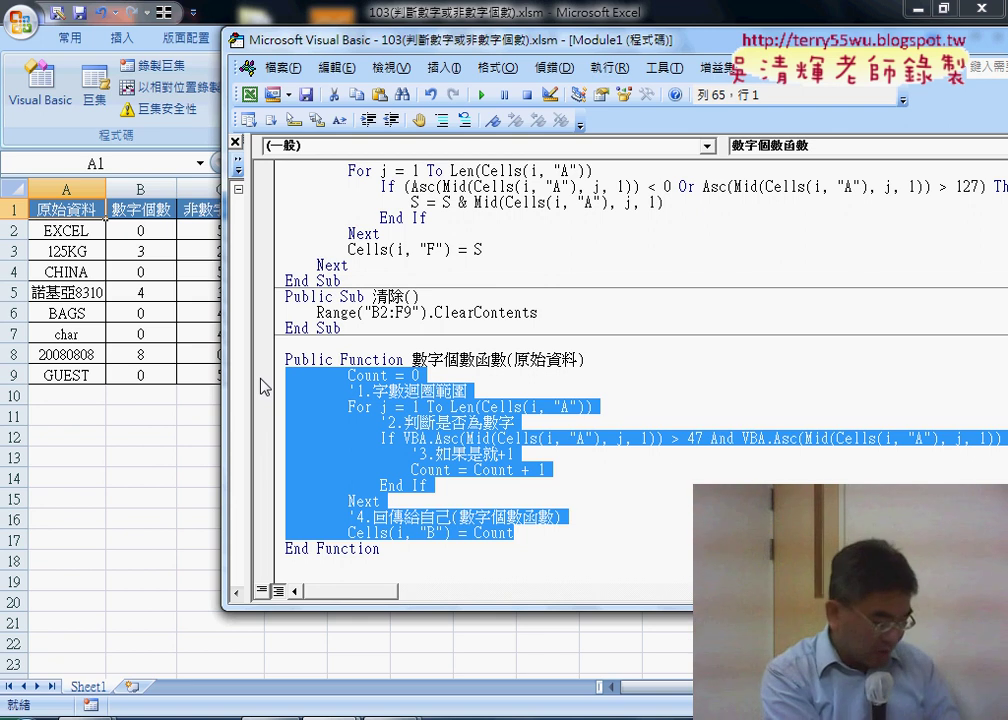
pyautogui.hotkey('shift', 'Tab')
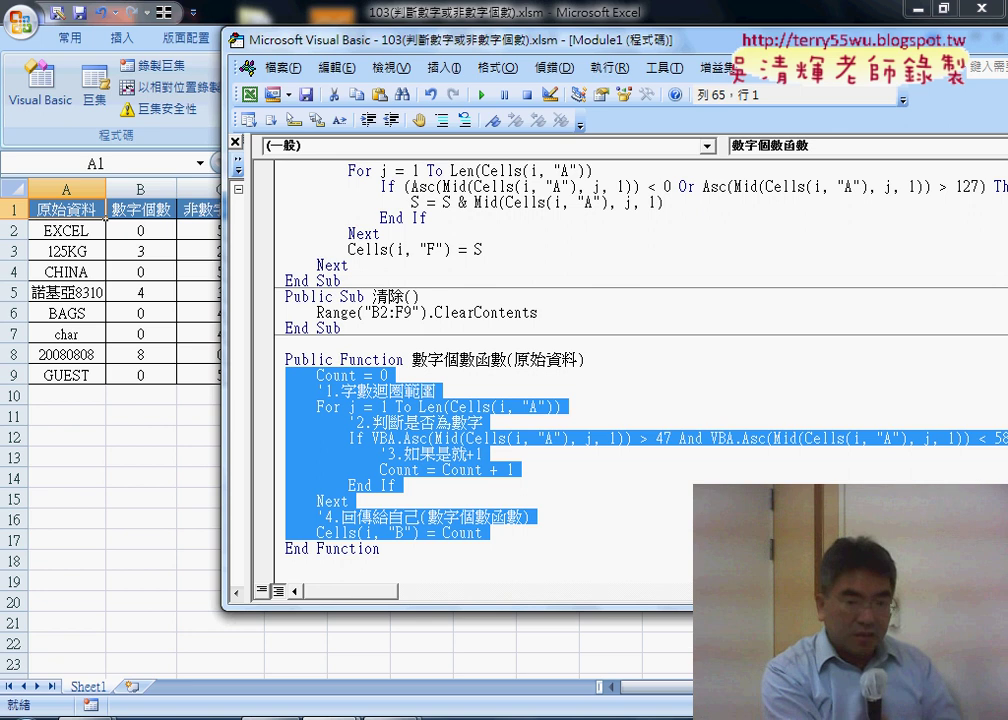
pyautogui.press('Tab')
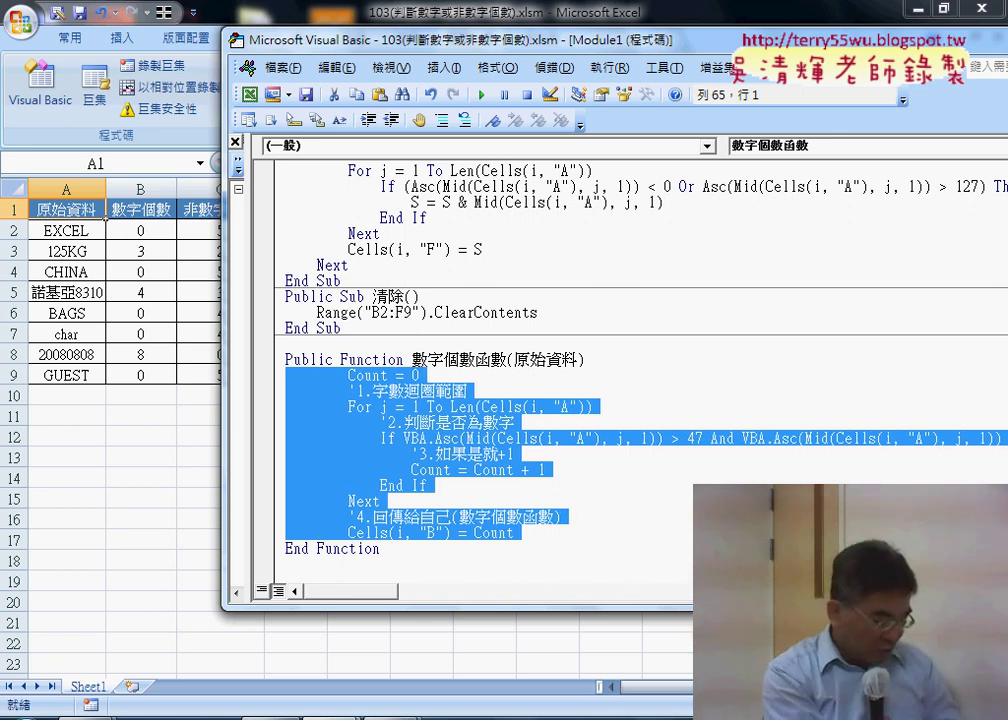
pyautogui.hotkey('shift', 'Tab')
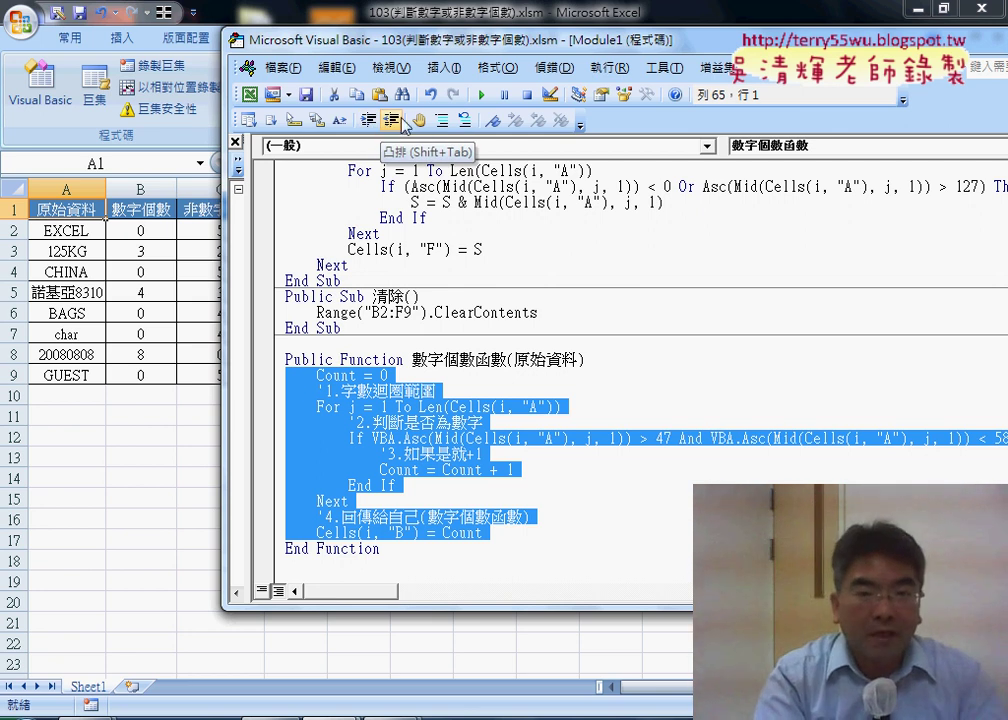
pyautogui.moveTo(454, 46); pyautogui.dragTo(367, 42)
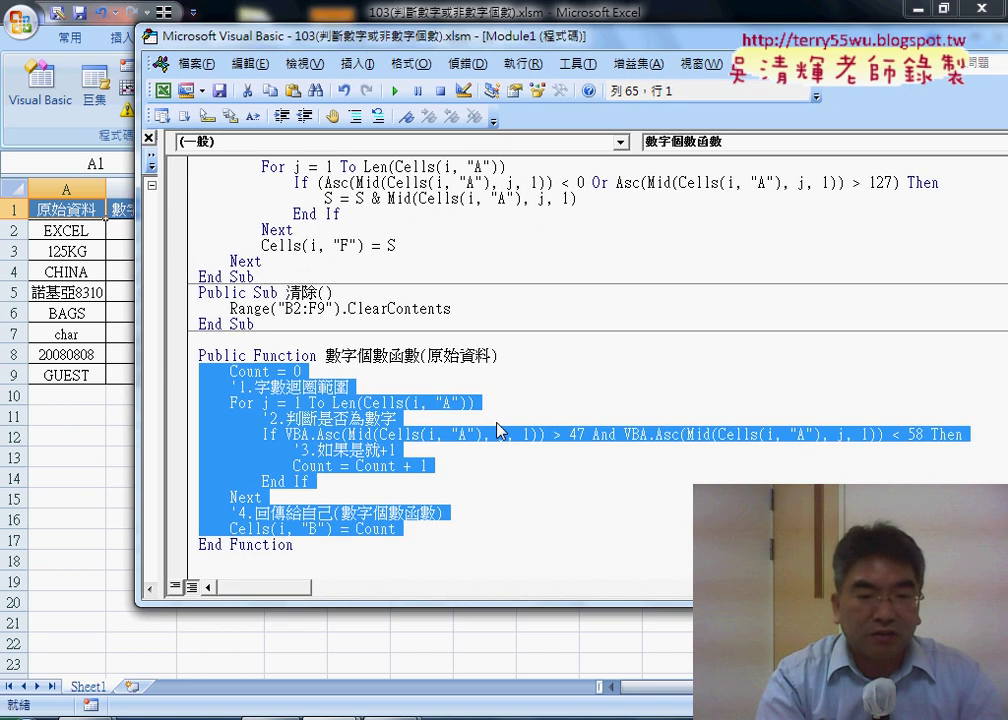
# - Replace Cells(i, "A") in the loop's Len call with 原始資料, copied from the function header
pyautogui.click(481, 413)
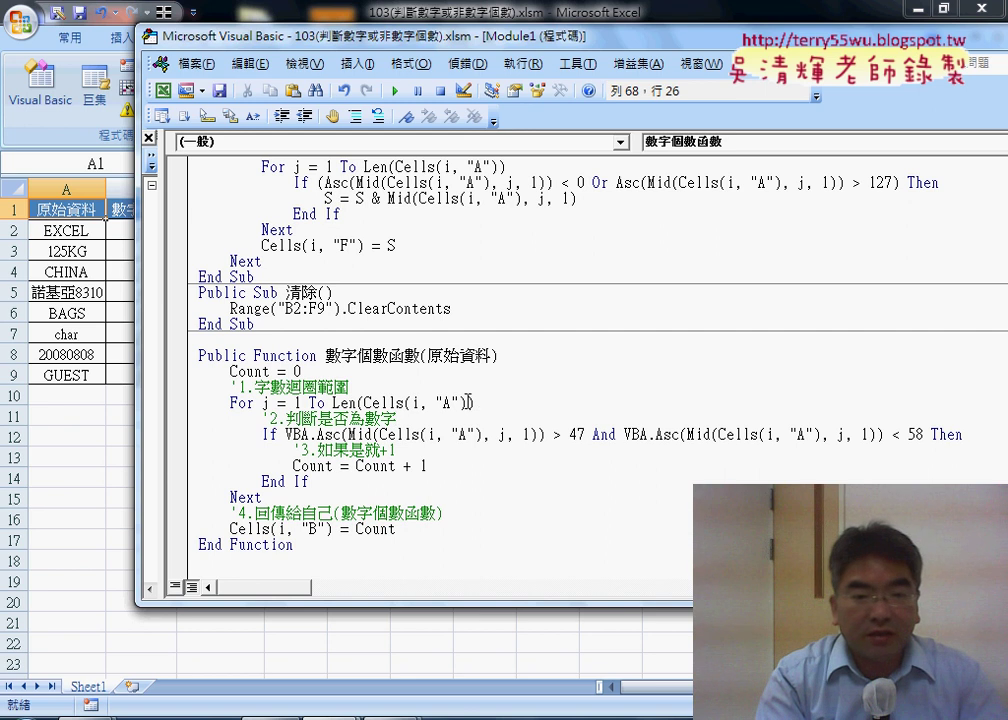
pyautogui.moveTo(468, 402); pyautogui.dragTo(362, 400)
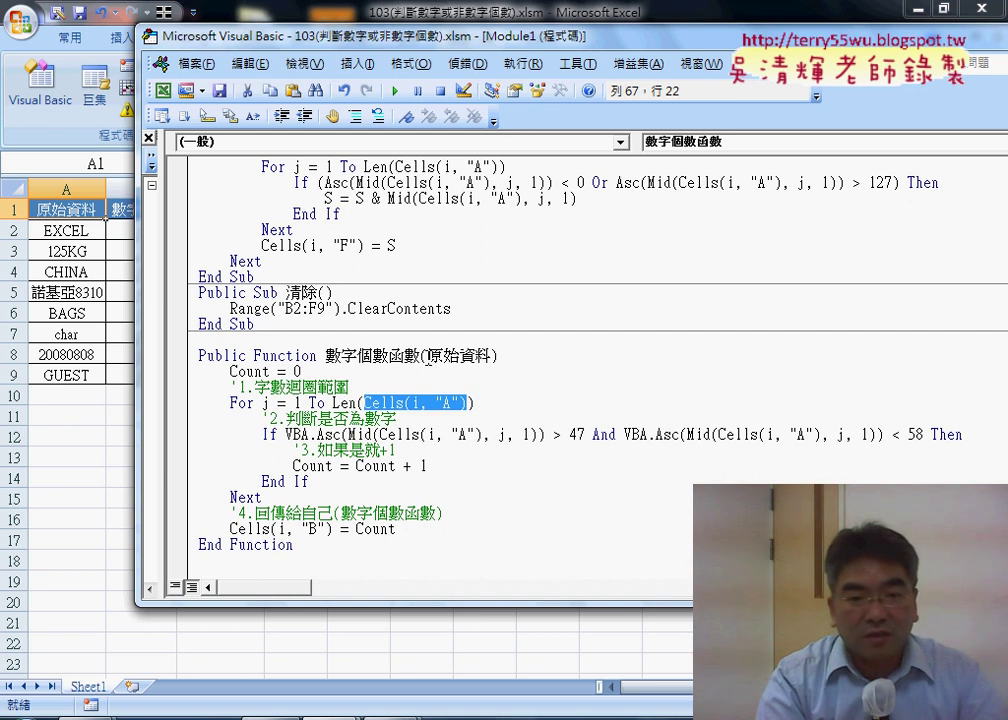
pyautogui.moveTo(434, 359); pyautogui.dragTo(483, 358)
pyautogui.rightClick(475, 366)
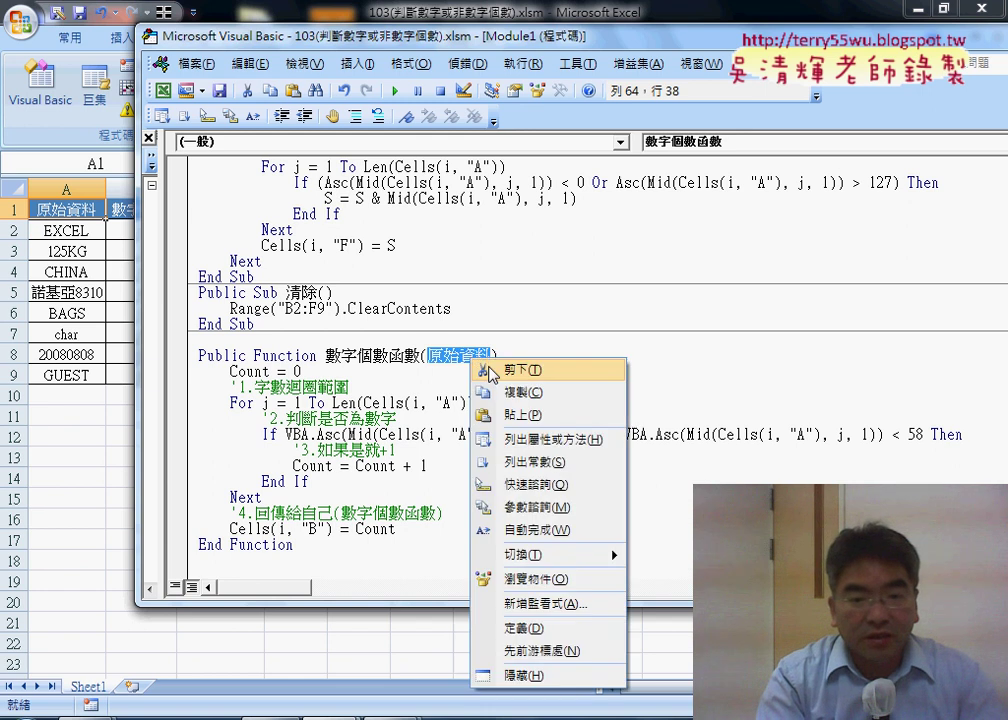
pyautogui.click(515, 400)
pyautogui.moveTo(364, 402); pyautogui.dragTo(467, 402)
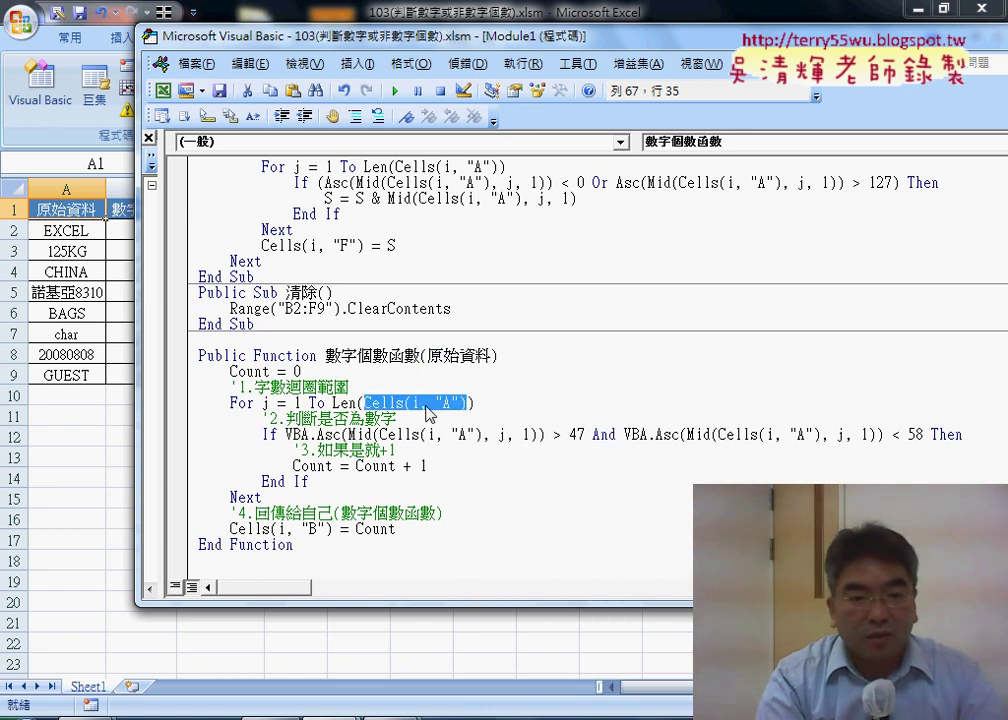
pyautogui.rightClick(431, 405)
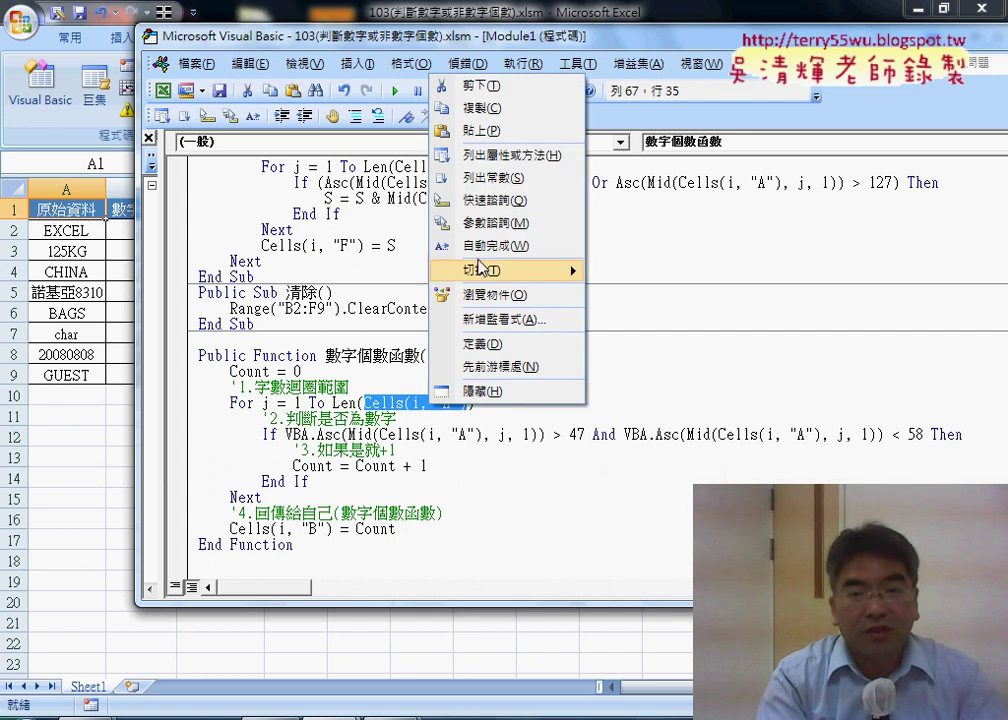
pyautogui.click(500, 133)
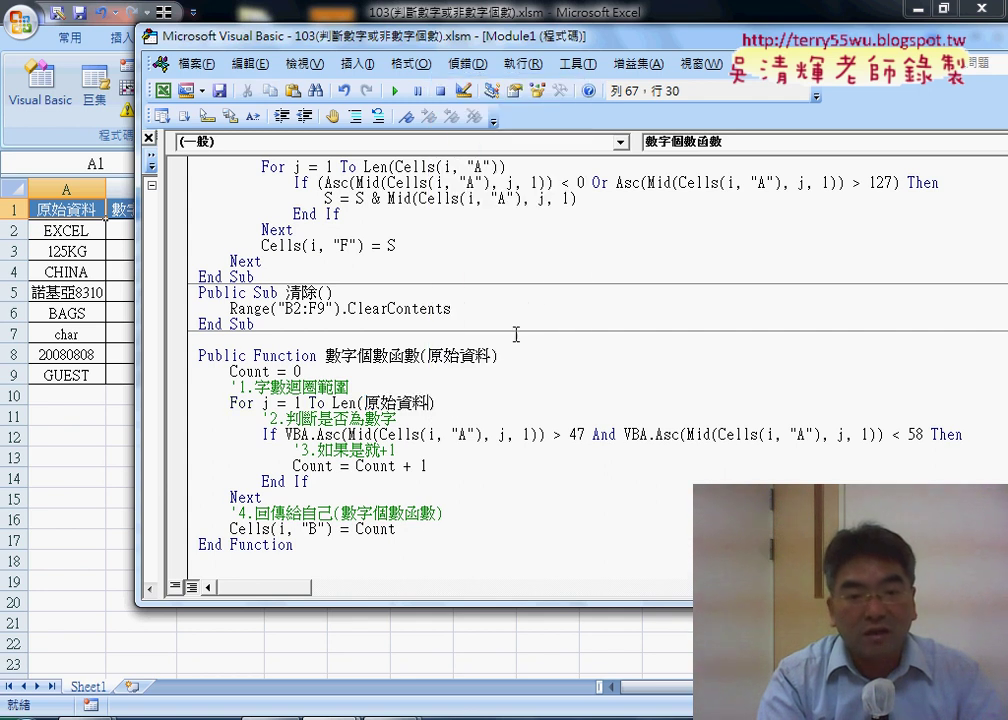
# - Replace both Cells(i, "A") references in the Asc(Mid(...)) digit test with 原始資料
pyautogui.moveTo(383, 435); pyautogui.dragTo(447, 435)
pyautogui.rightClick(466, 445)
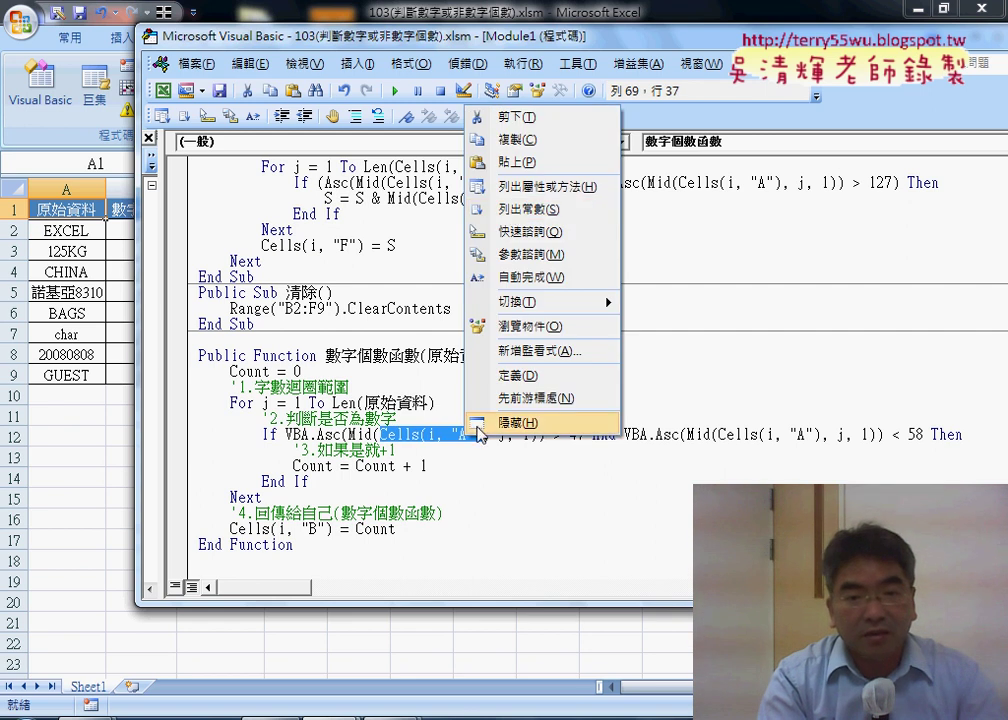
pyautogui.click(530, 162)
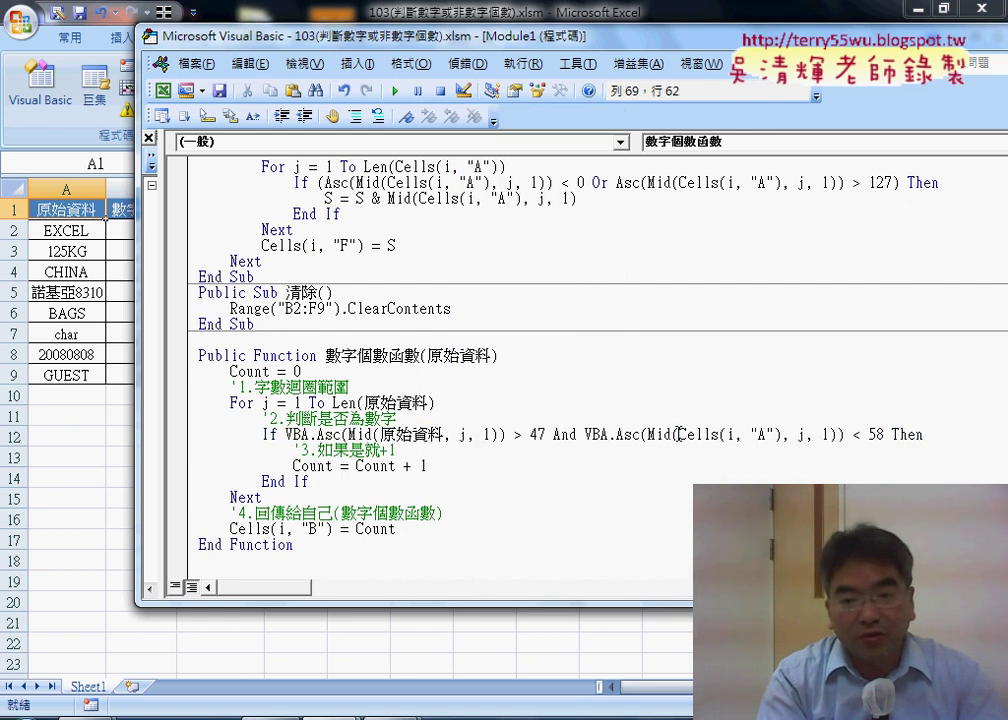
pyautogui.moveTo(678, 434); pyautogui.dragTo(764, 429)
pyautogui.rightClick(752, 434)
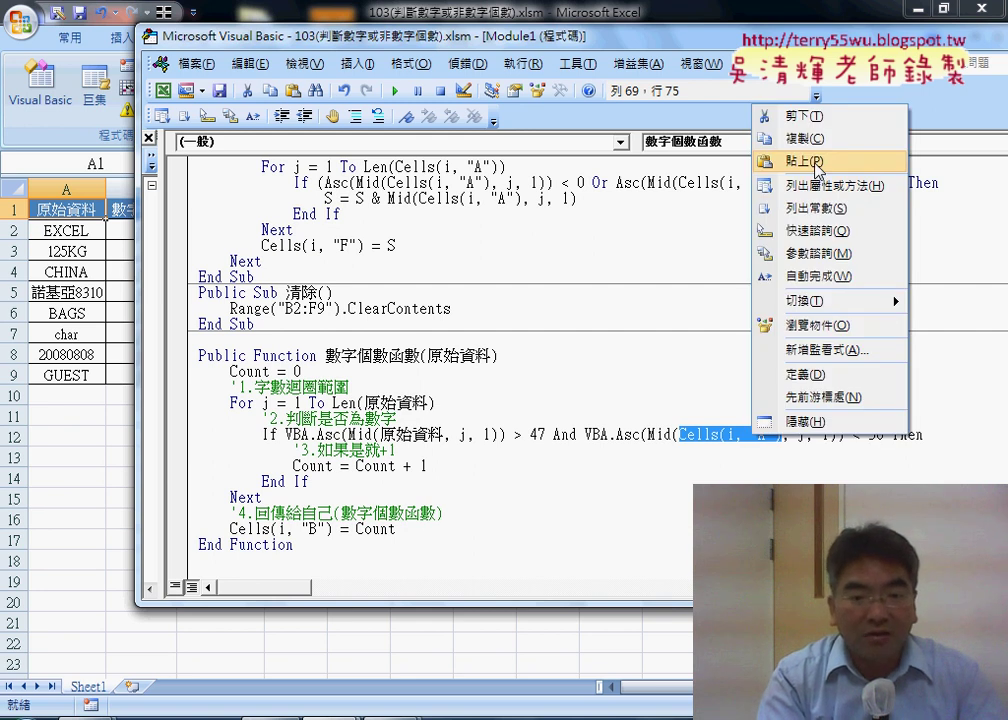
pyautogui.click(815, 162)
pyautogui.click(695, 434)
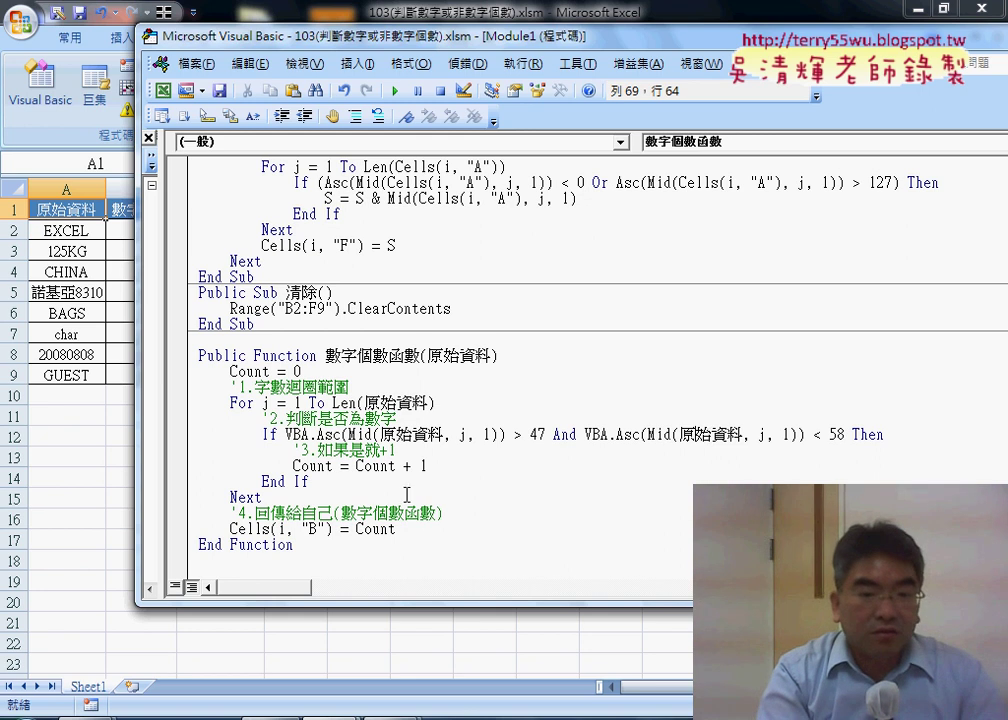
pyautogui.moveTo(340, 529)
pyautogui.mouseDown()
pyautogui.moveTo(258, 520)
pyautogui.moveTo(230, 528)
pyautogui.mouseUp()
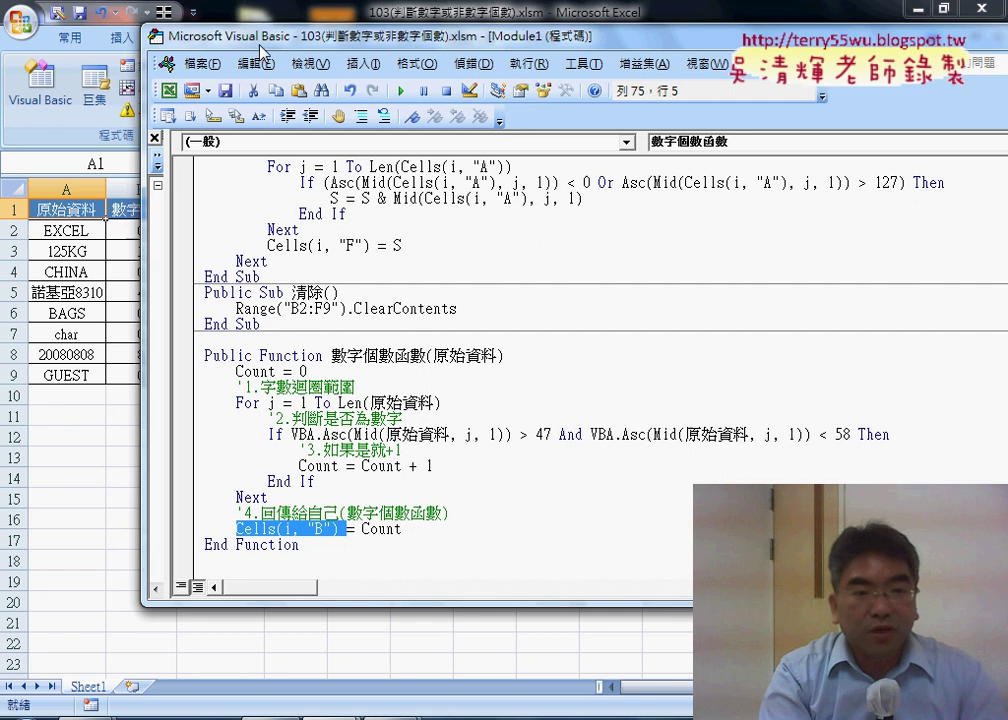
# - Replace Cells(i, "B") on the return line with 數字個數函數 so the function returns Count
pyautogui.moveTo(250, 36); pyautogui.dragTo(299, 40)
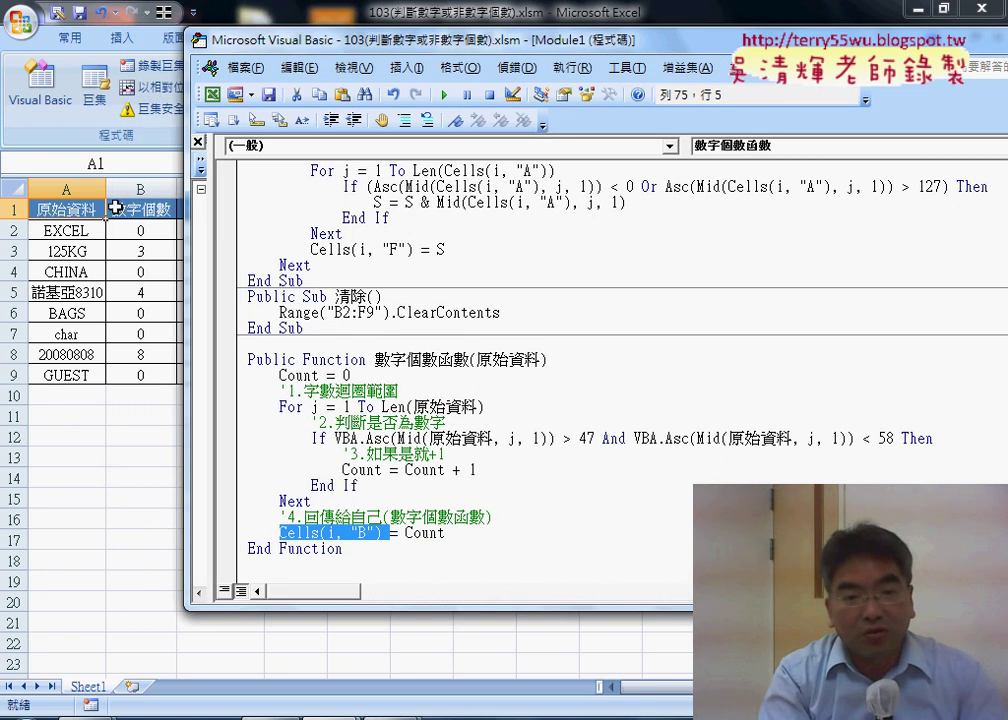
pyautogui.moveTo(375, 360); pyautogui.dragTo(468, 360)
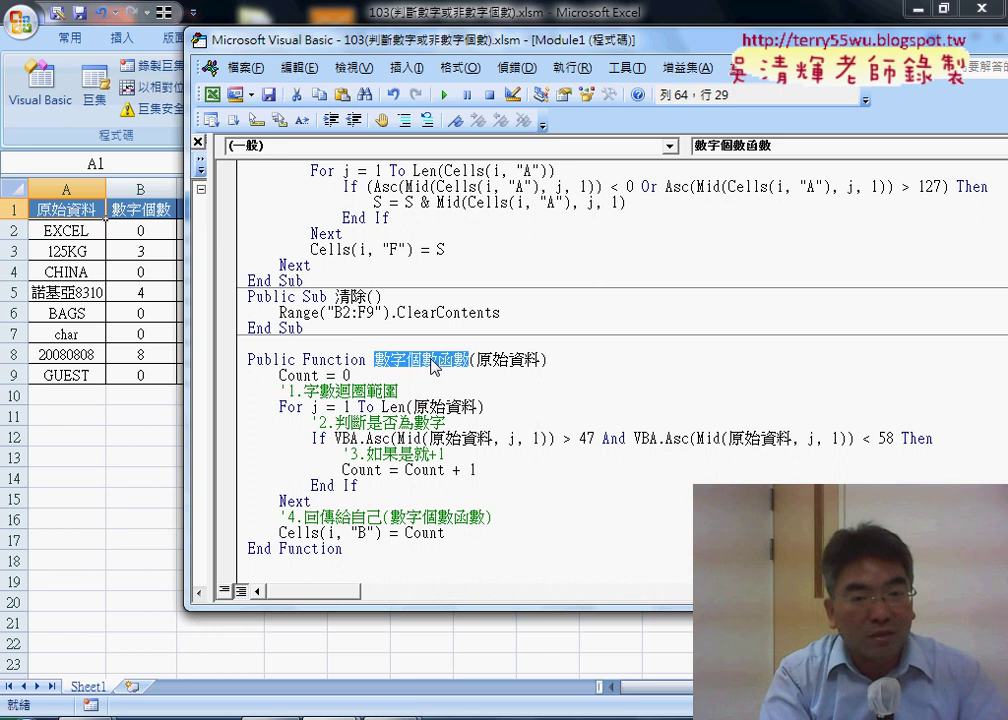
pyautogui.rightClick(433, 366)
pyautogui.click(480, 392)
pyautogui.click(381, 532)
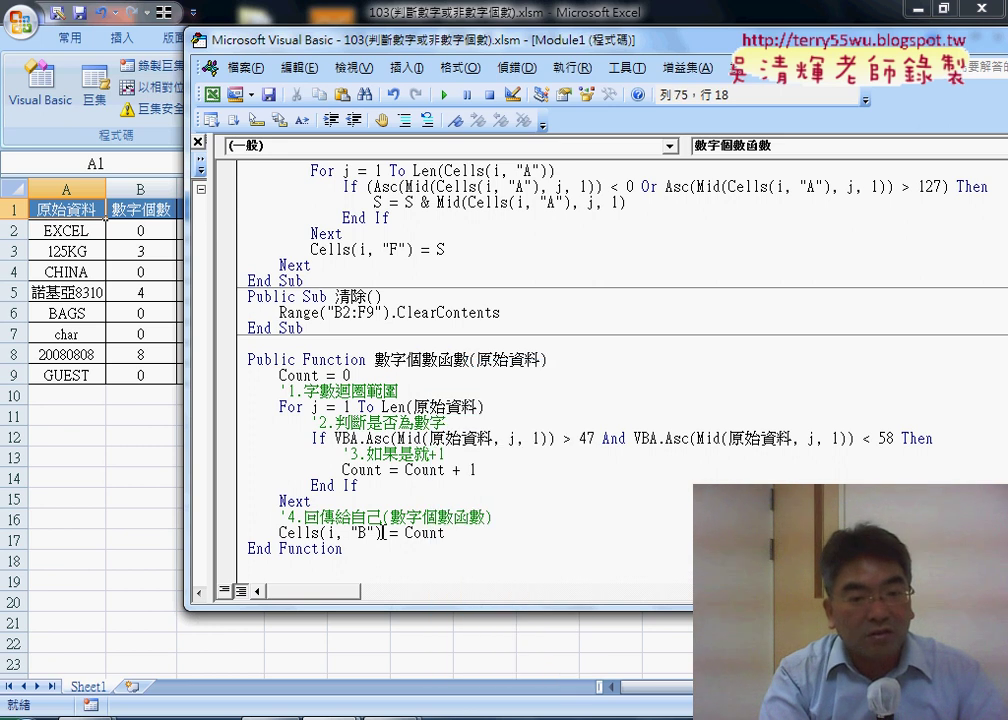
pyautogui.moveTo(381, 532); pyautogui.dragTo(278, 531)
pyautogui.rightClick(311, 537)
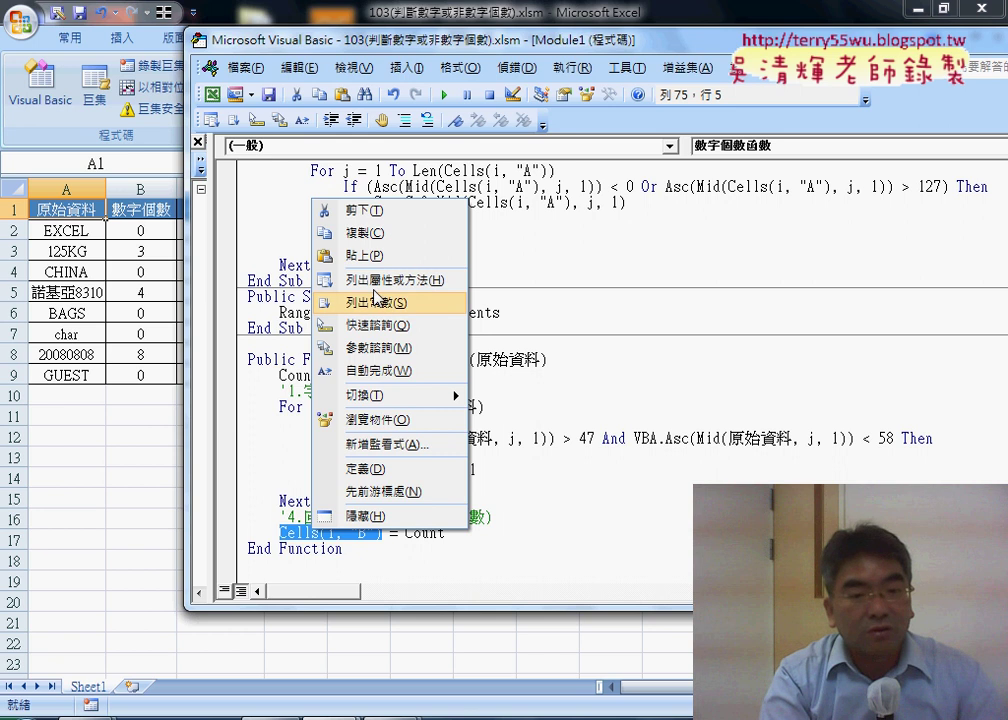
pyautogui.click(379, 258)
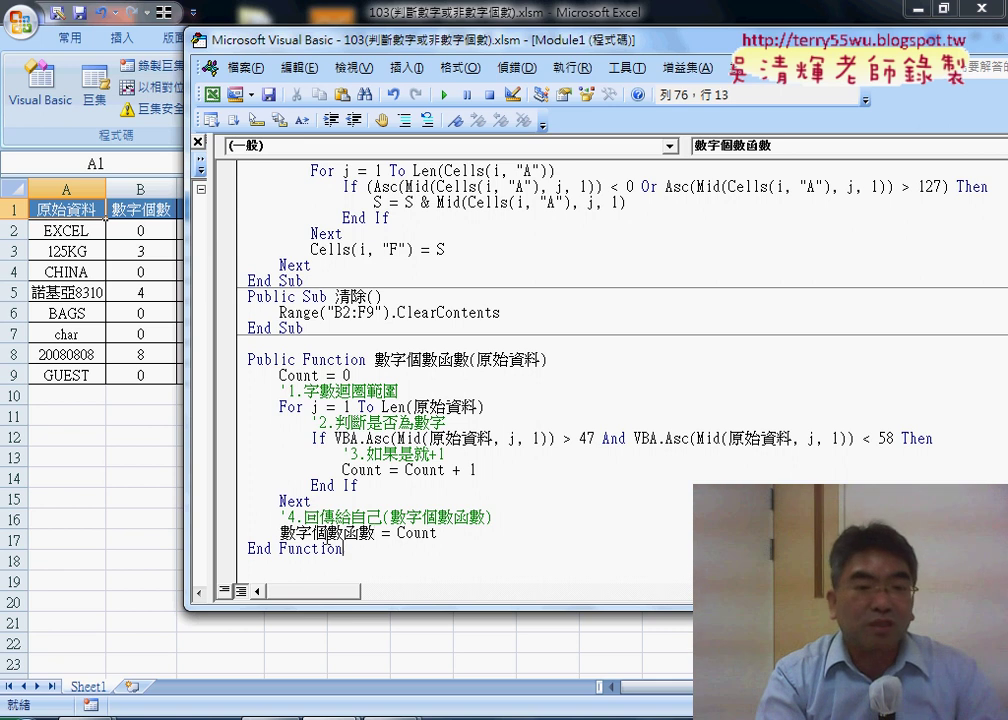
pyautogui.moveTo(343, 548); pyautogui.dragTo(243, 360)
pyautogui.click(148, 375)
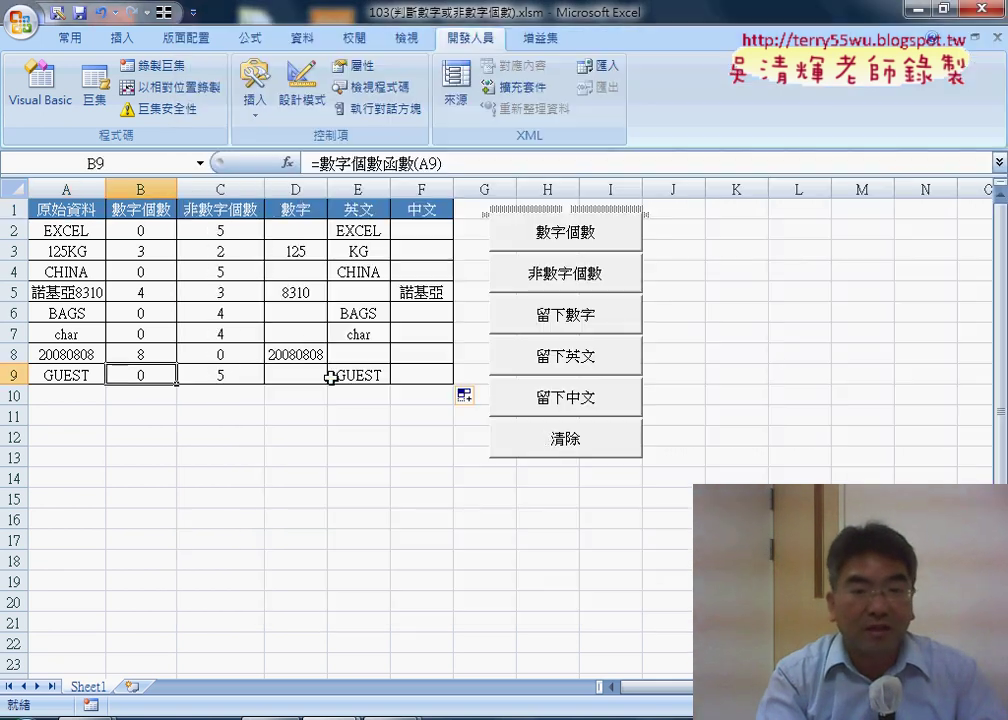
# - Clear old results, enter =數字個數函數(A2) in B2 and fill it down to B9
pyautogui.click(545, 440)
pyautogui.click(168, 230)
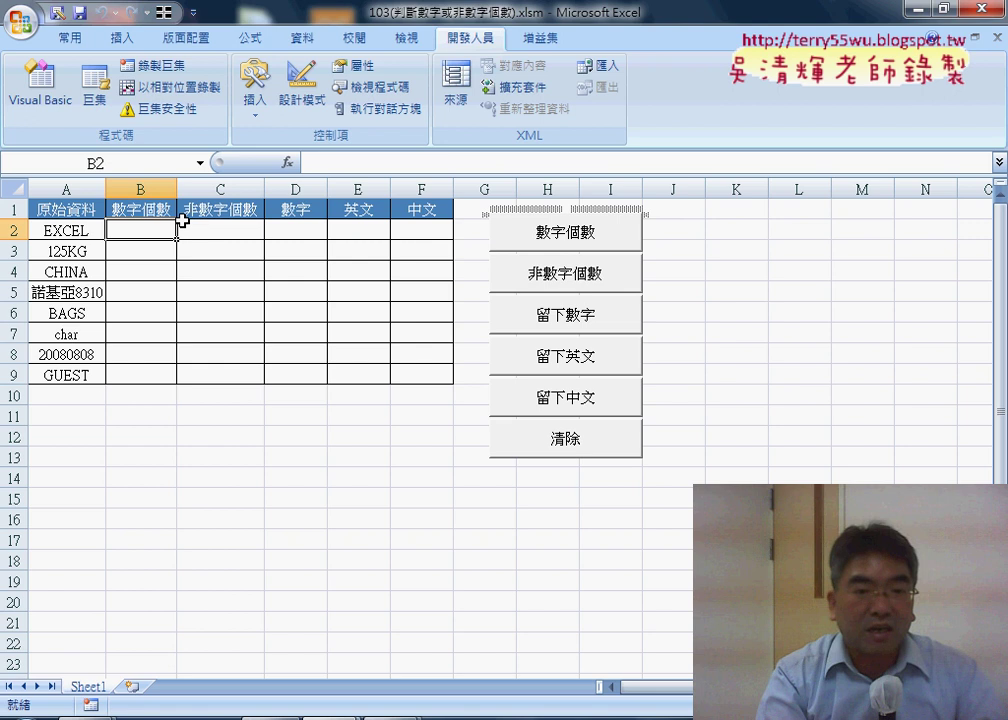
pyautogui.click(287, 162)
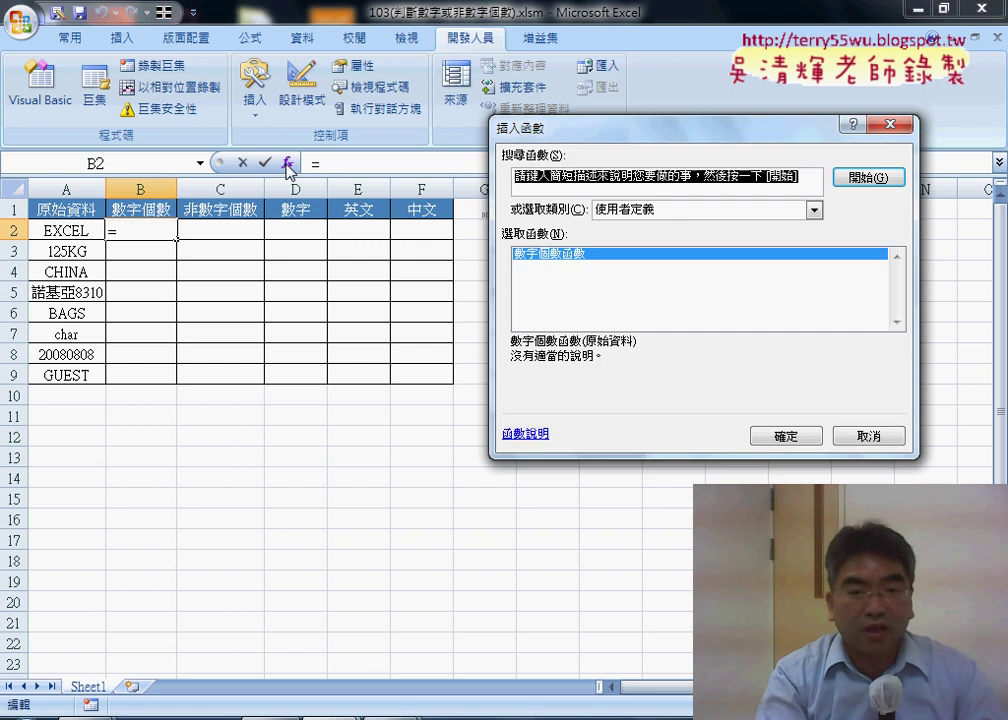
pyautogui.doubleClick(552, 254)
pyautogui.click(80, 229)
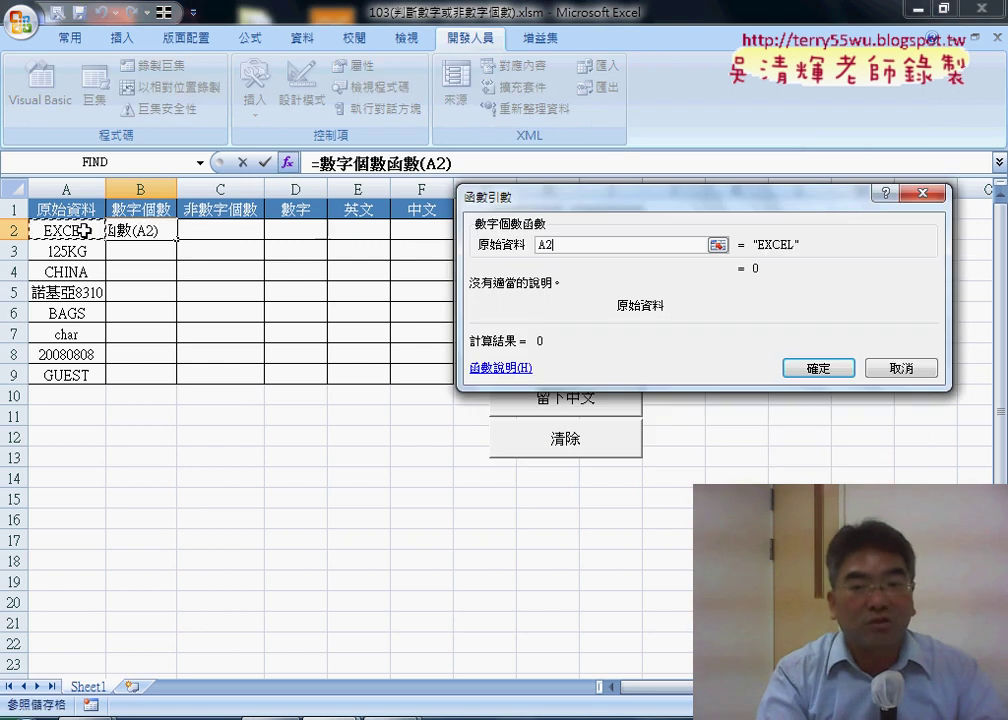
pyautogui.click(790, 367)
pyautogui.doubleClick(176, 240)
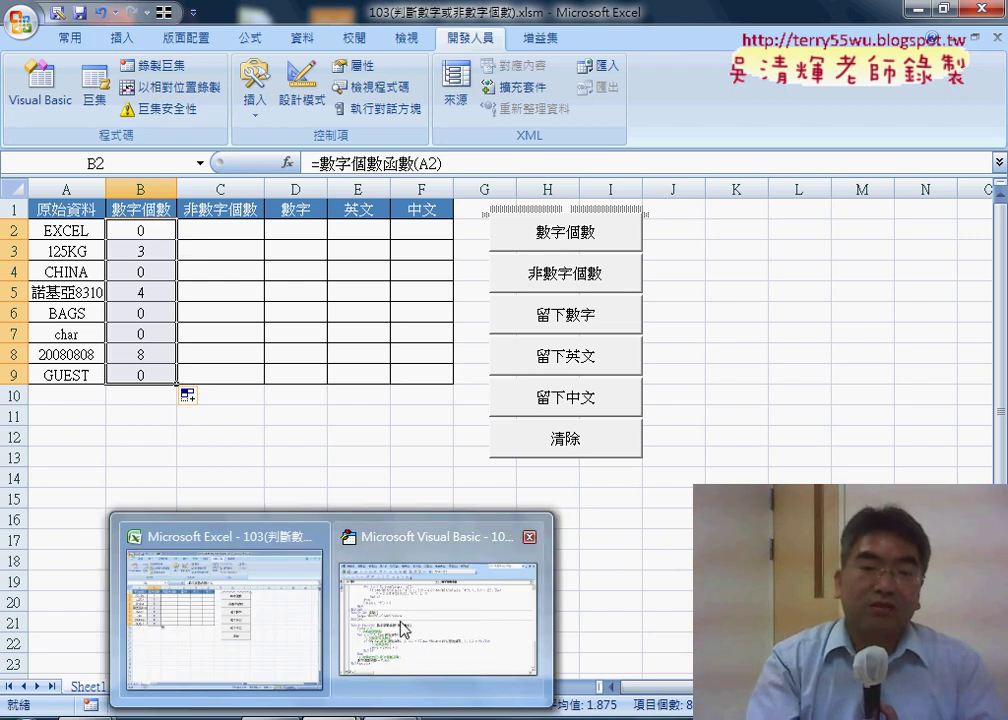
pyautogui.click(440, 600)
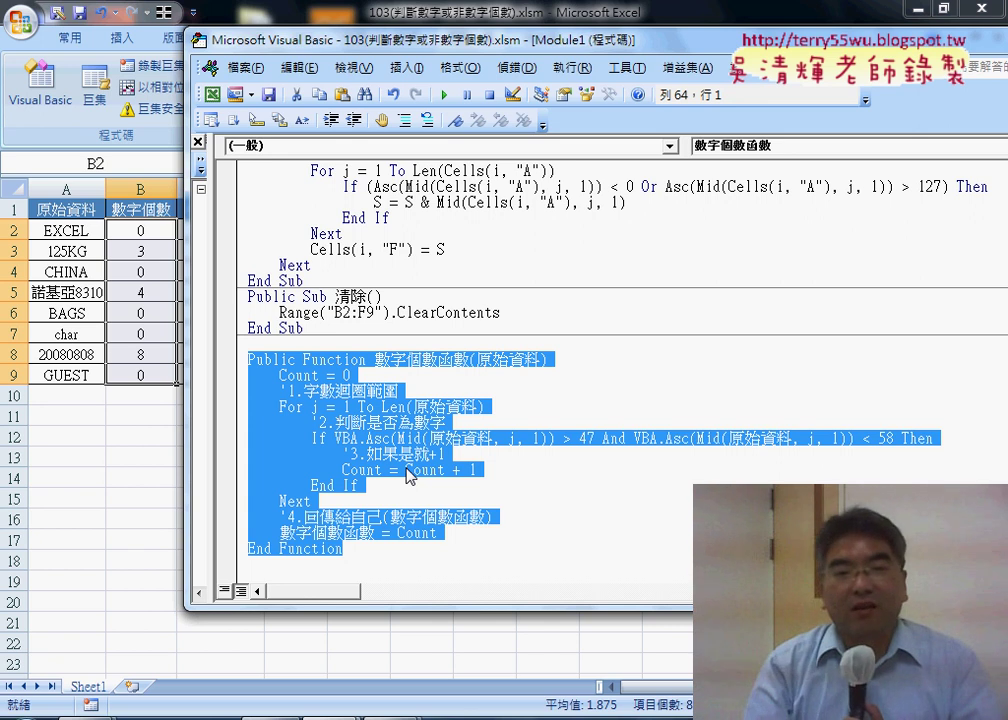
# - Copy the sub name 非數字個數 from its declaration
pyautogui.click(396, 427)
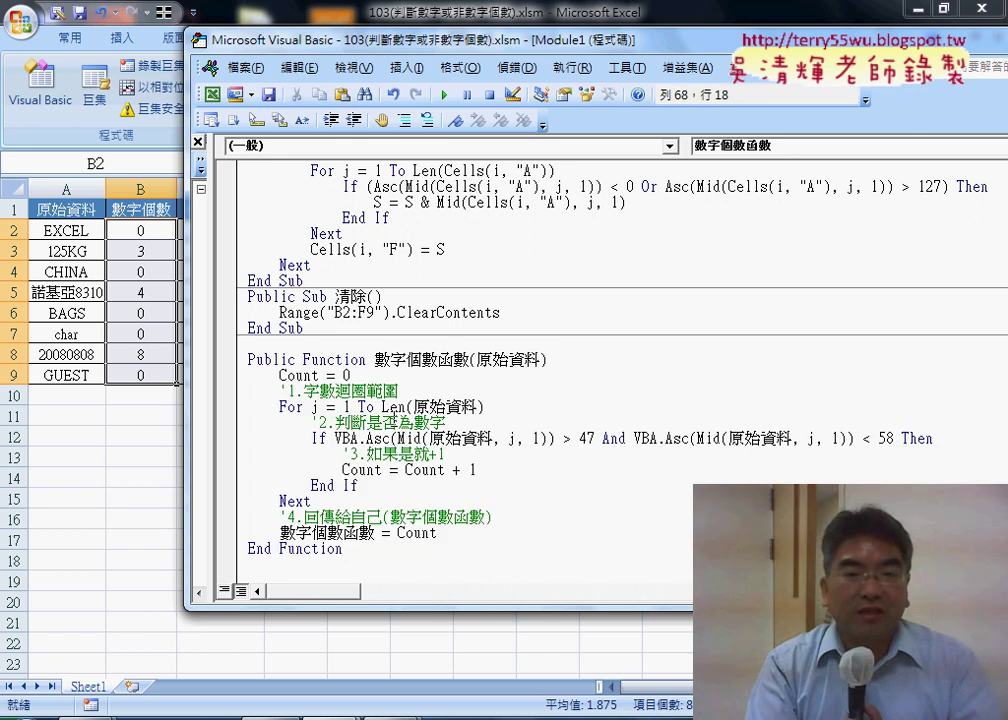
pyautogui.scroll(4, 396, 425)
pyautogui.scroll(9, 394, 419)
pyautogui.scroll(4, 394, 419)
pyautogui.scroll(-3, 394, 415)
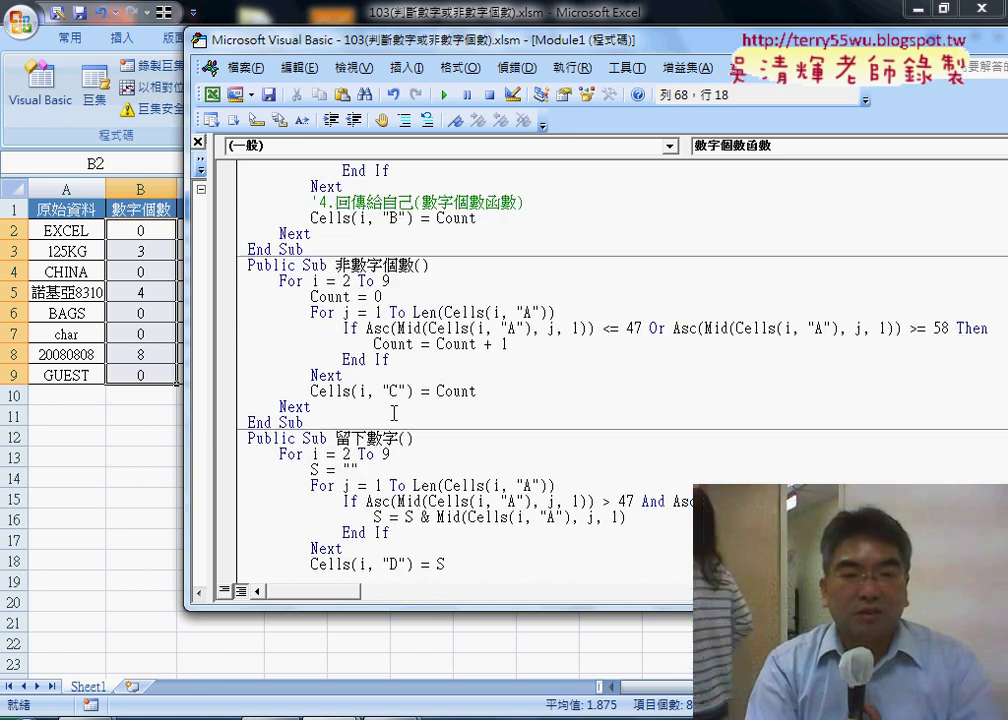
pyautogui.moveTo(337, 266); pyautogui.dragTo(413, 266)
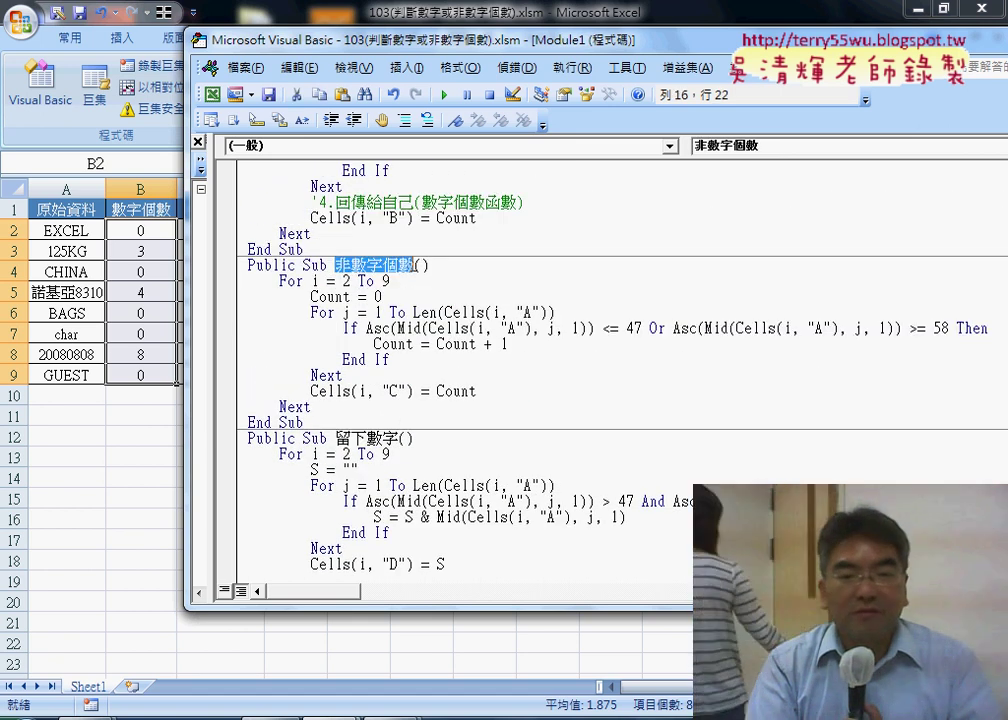
pyautogui.rightClick(403, 268)
pyautogui.click(432, 303)
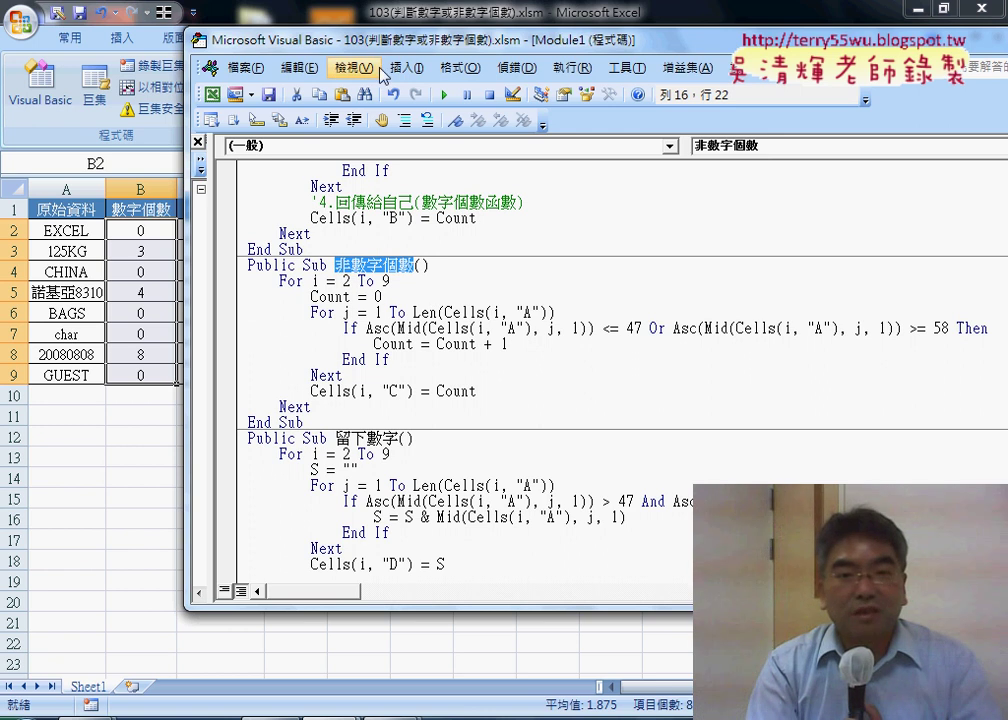
# - Insert a new Function procedure named 非數字個數函數 by pasting the name and adding 函數
pyautogui.click(405, 67)
pyautogui.click(421, 92)
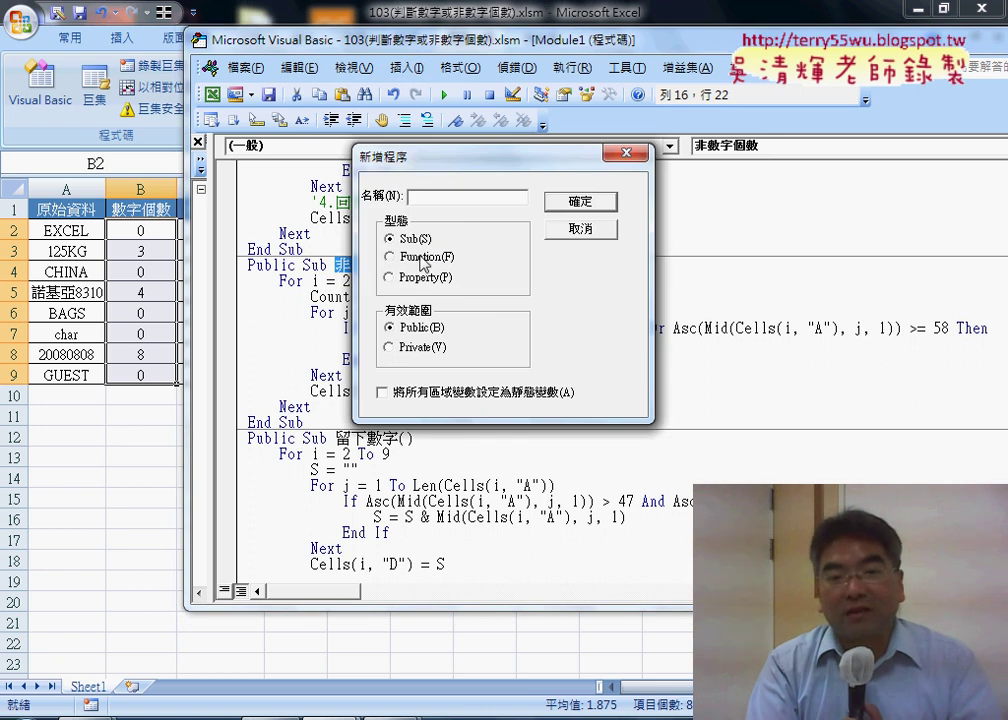
pyautogui.rightClick(452, 198)
pyautogui.click(485, 281)
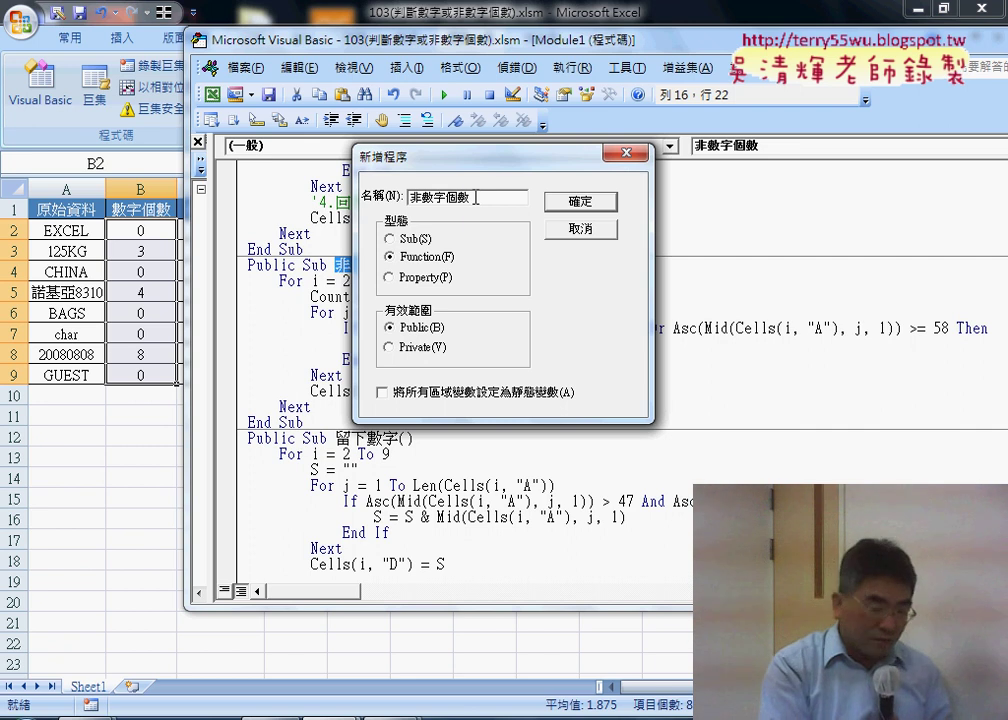
pyautogui.write('c06')
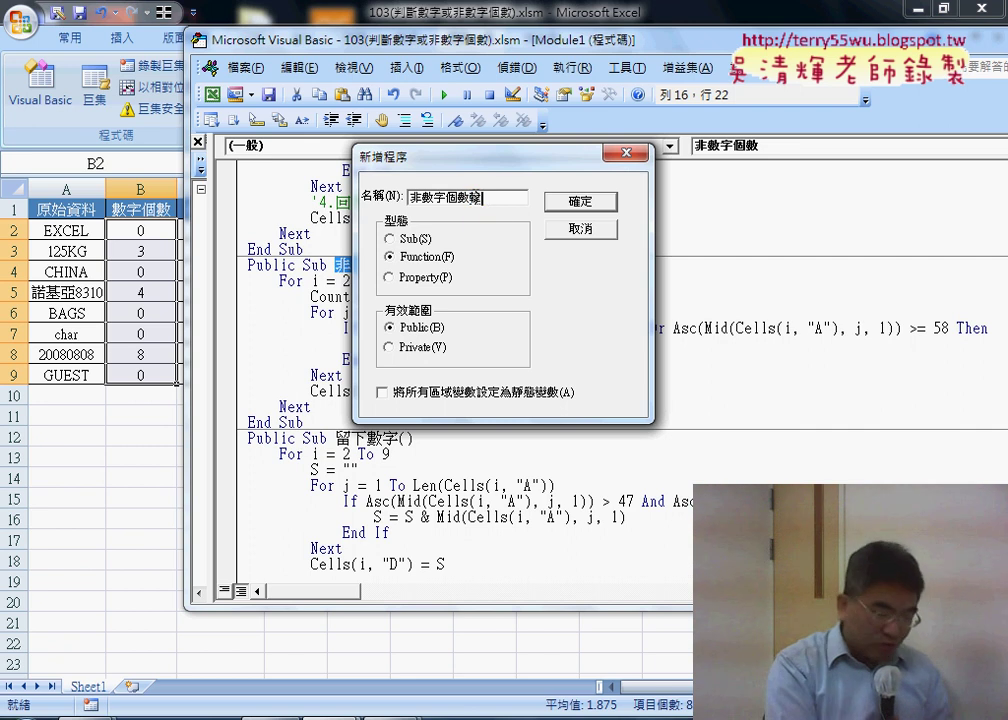
pyautogui.write('gj4')
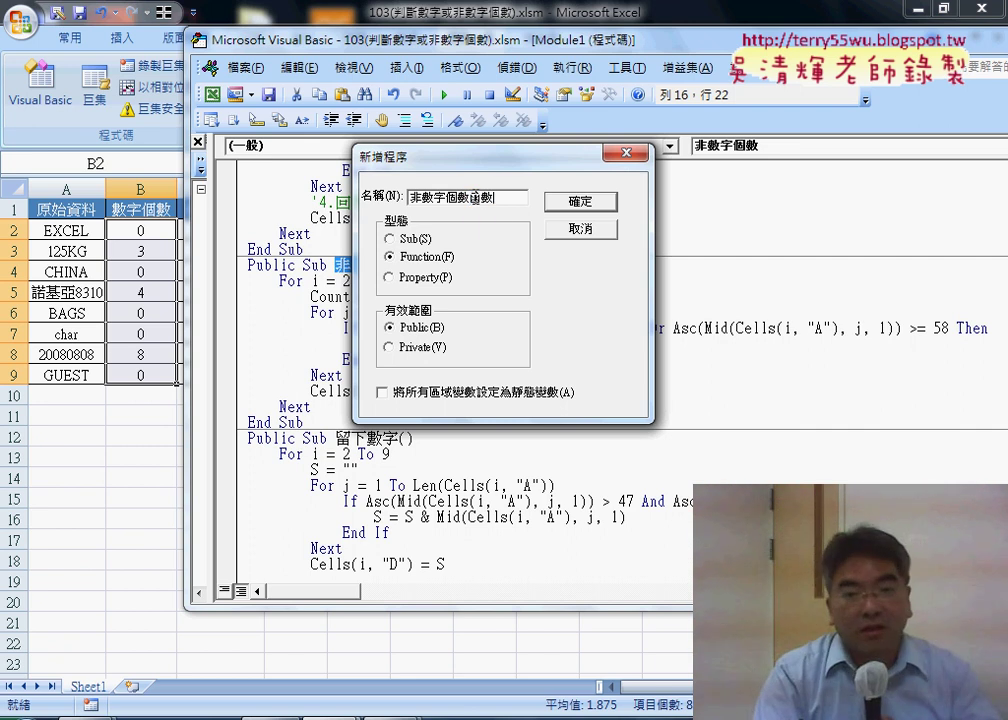
pyautogui.click(588, 203)
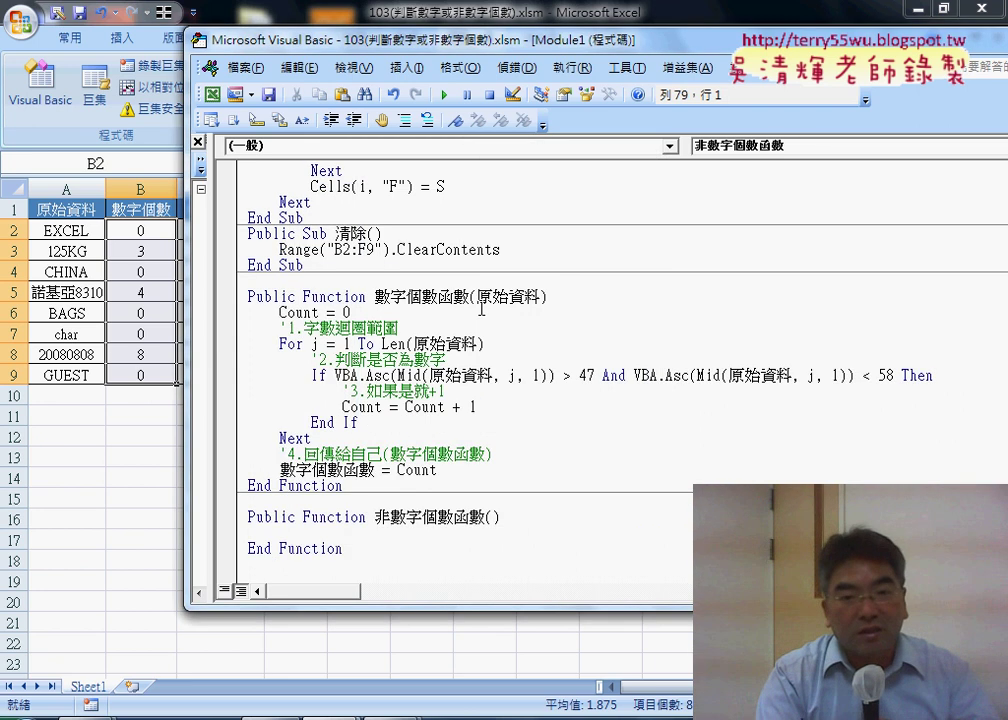
# - Give 非數字個數函數 the parameter 原始資料, copied from 數字個數函數's header
pyautogui.moveTo(476, 296); pyautogui.dragTo(531, 293)
pyautogui.rightClick(520, 296)
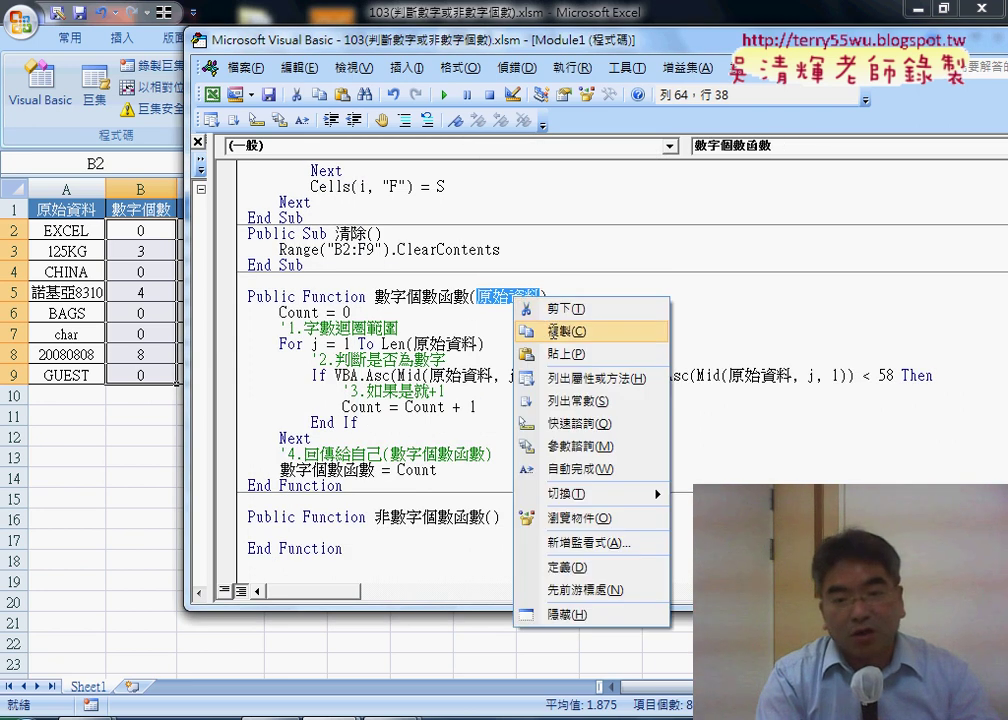
pyautogui.click(578, 331)
pyautogui.click(493, 517)
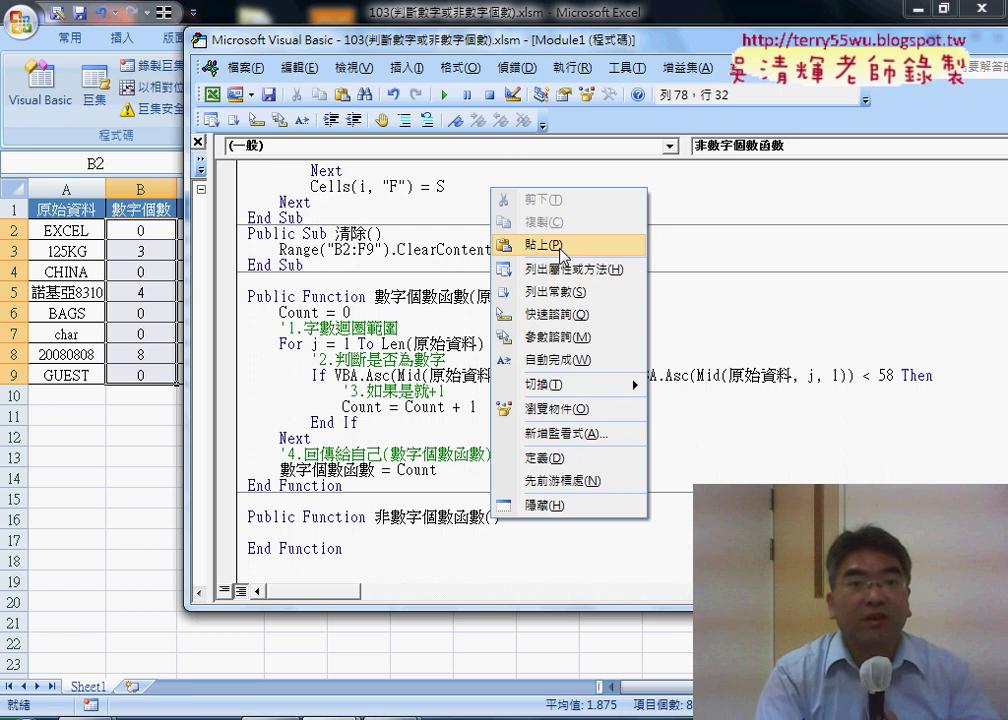
pyautogui.click(543, 244)
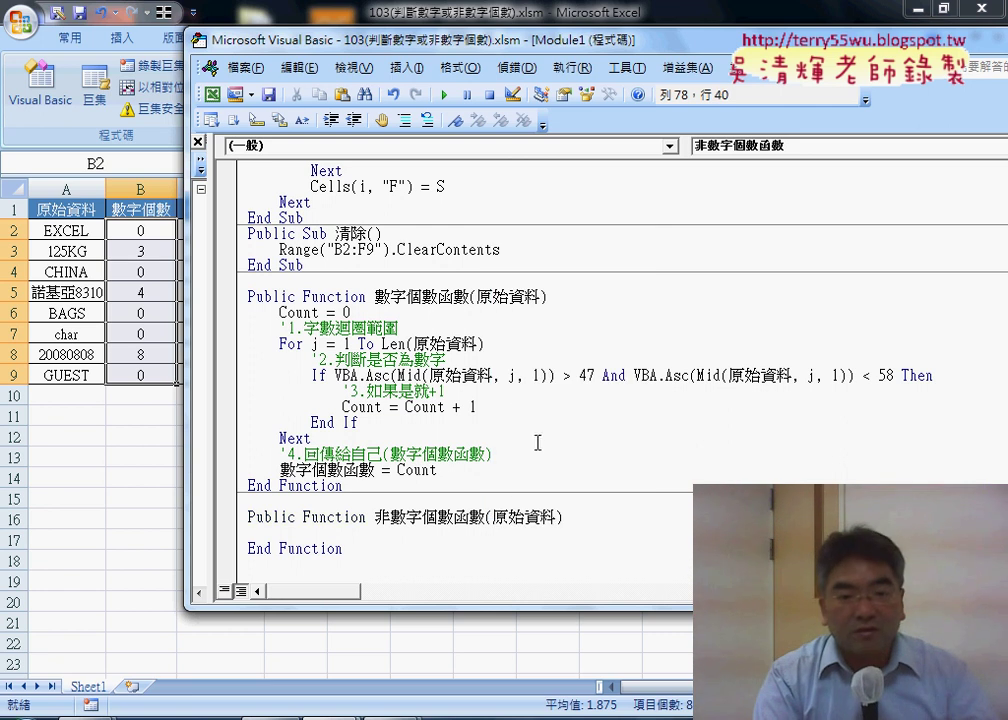
# - Copy the inner counting loop from Sub 非數字個數 into 非數字個數函數's body
pyautogui.scroll(5, 384, 454)
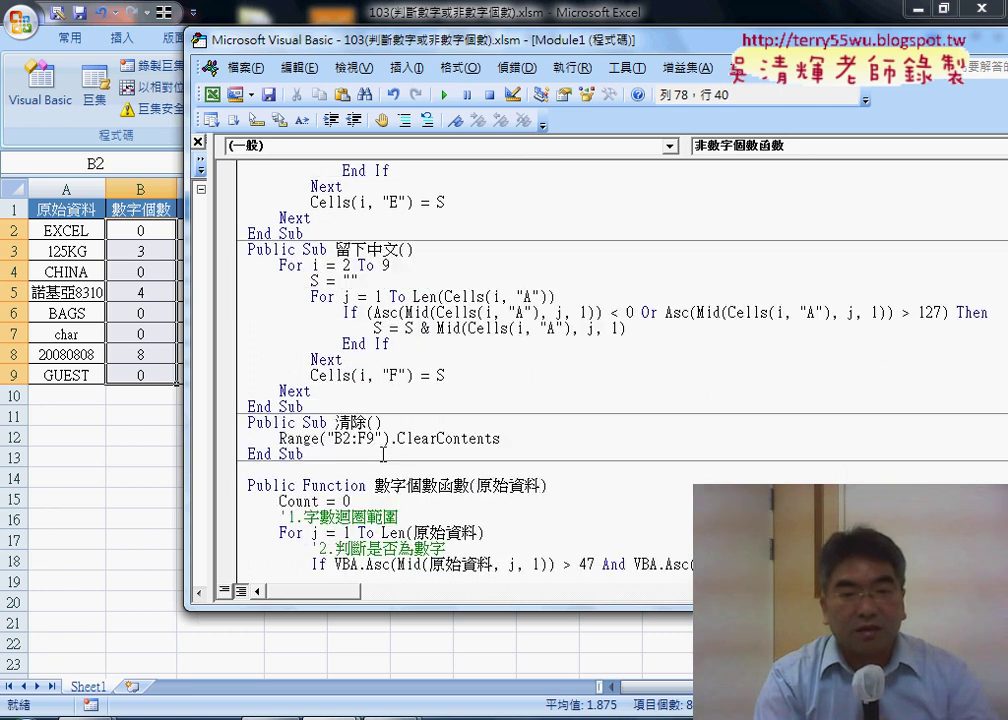
pyautogui.scroll(5, 384, 454)
pyautogui.scroll(5, 384, 454)
pyautogui.scroll(3, 384, 454)
pyautogui.scroll(-3, 383, 452)
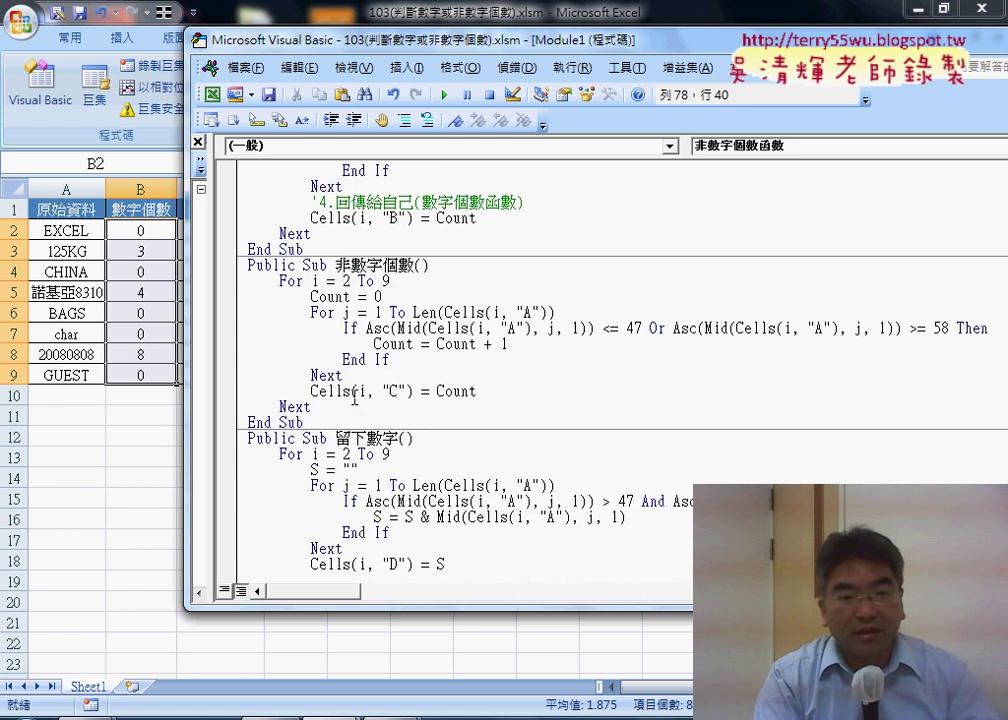
pyautogui.moveTo(327, 409)
pyautogui.mouseDown()
pyautogui.moveTo(225, 295)
pyautogui.moveTo(225, 278)
pyautogui.mouseUp()
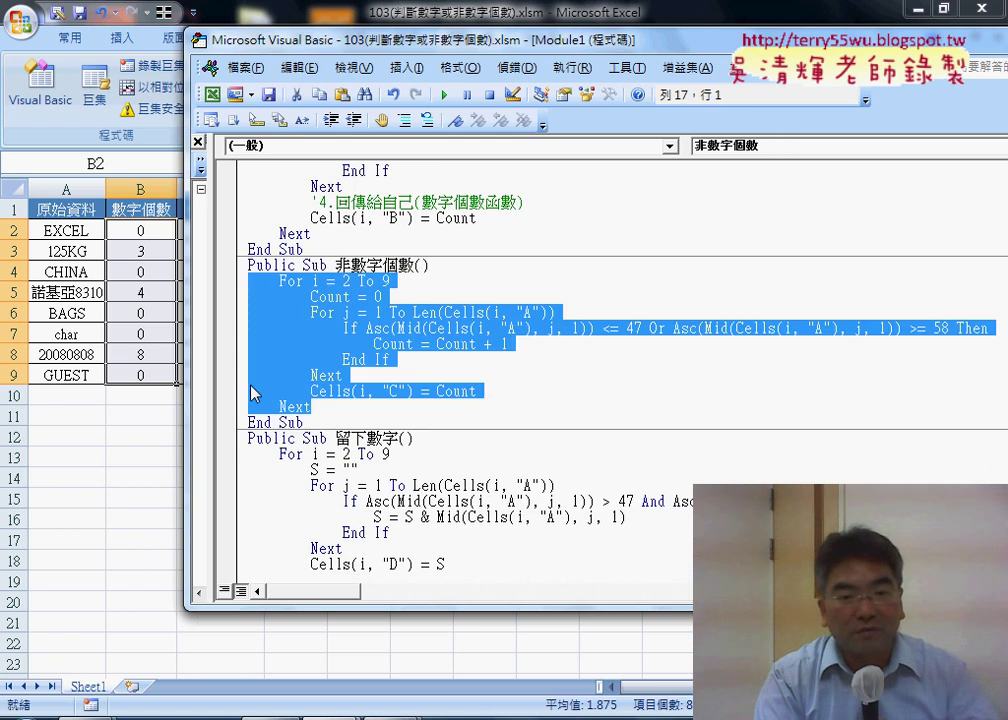
pyautogui.moveTo(480, 398); pyautogui.dragTo(252, 297)
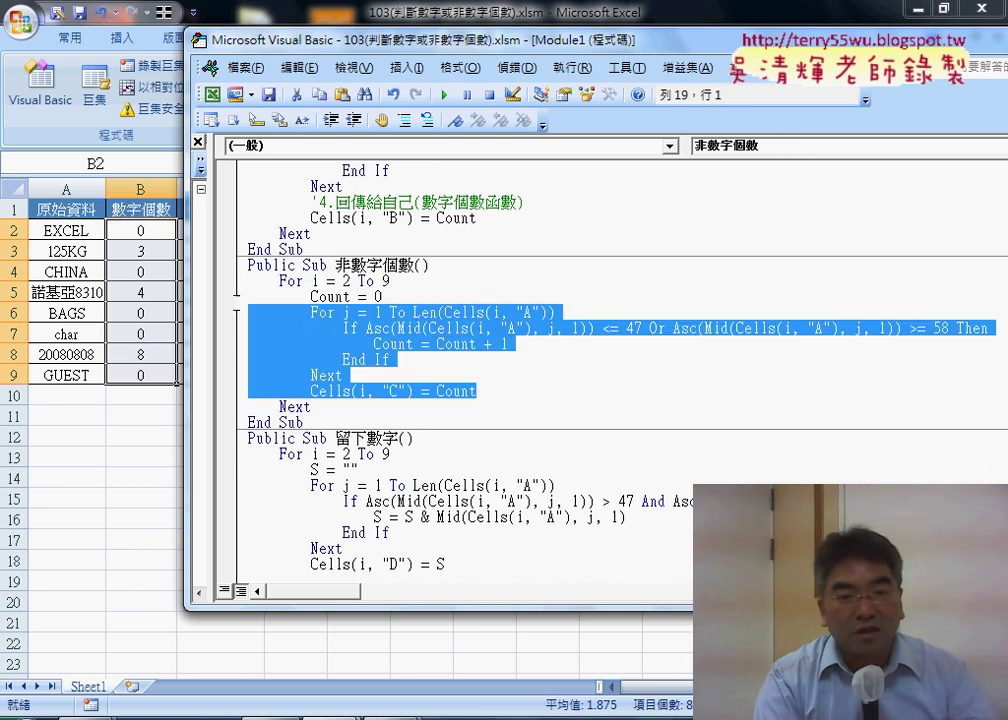
pyautogui.rightClick(322, 323)
pyautogui.click(380, 355)
pyautogui.scroll(-4, 400, 400)
pyautogui.scroll(-8, 400, 400)
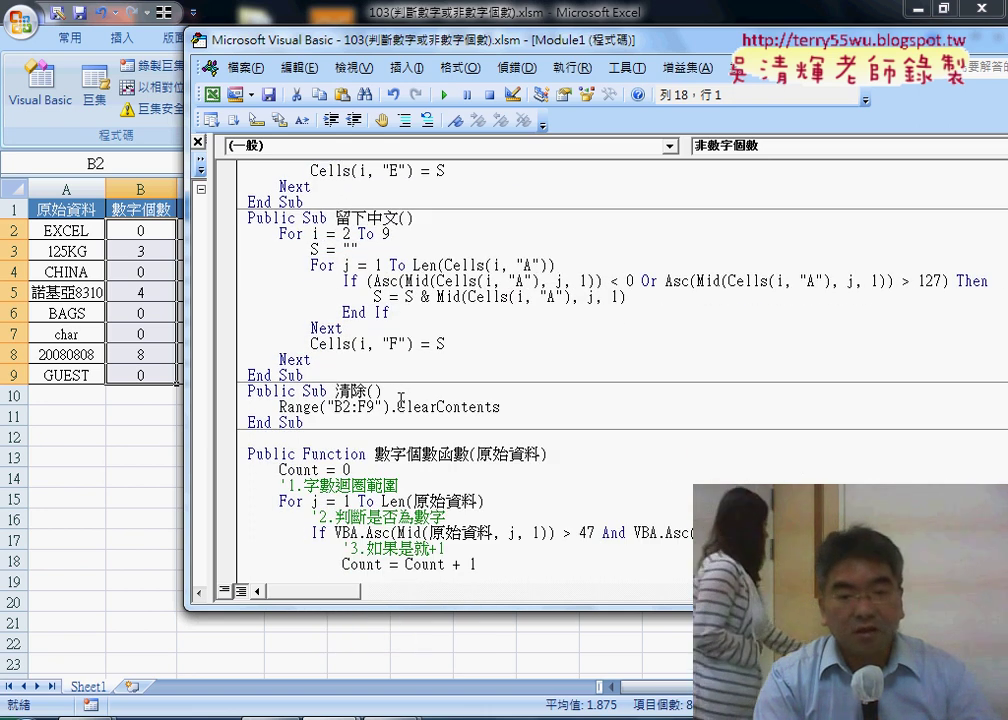
pyautogui.scroll(-3, 400, 400)
pyautogui.click(290, 533)
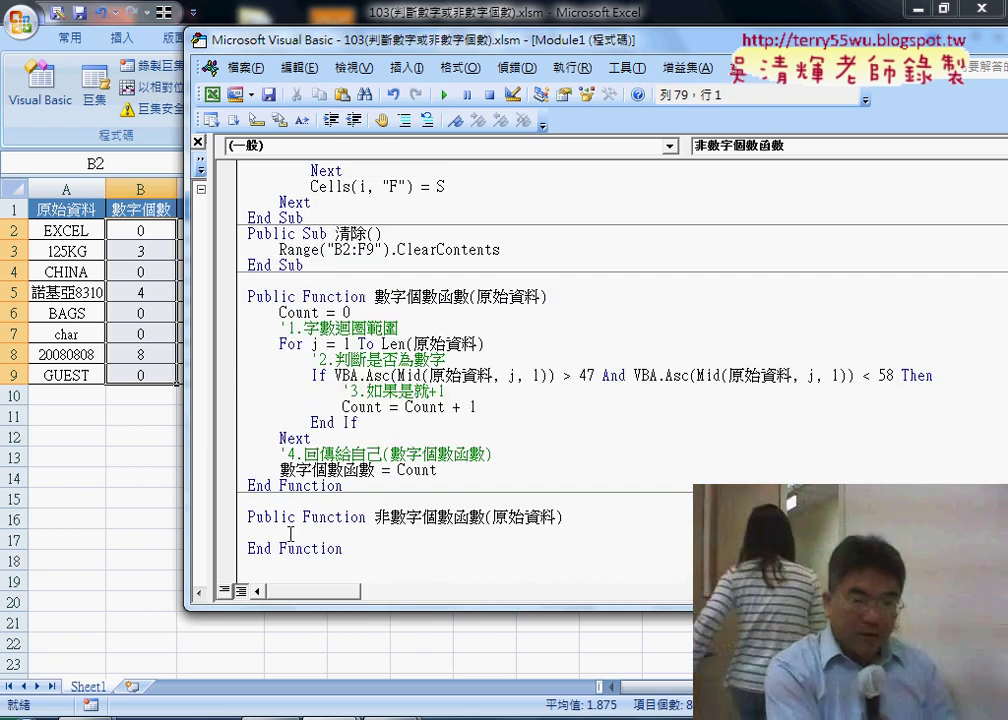
pyautogui.hotkey('ctrl', 'v')
# - Outdent the pasted lines one level and open Replace for Cells(i, "A")
pyautogui.scroll(-1, 400, 538)
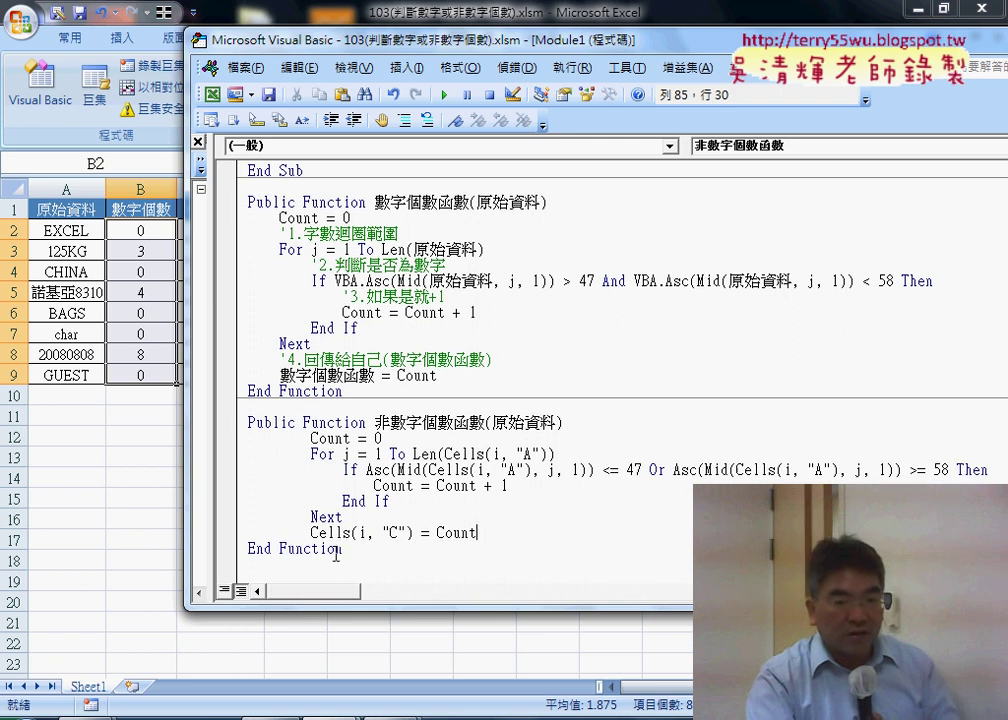
pyautogui.moveTo(477, 533); pyautogui.dragTo(232, 440)
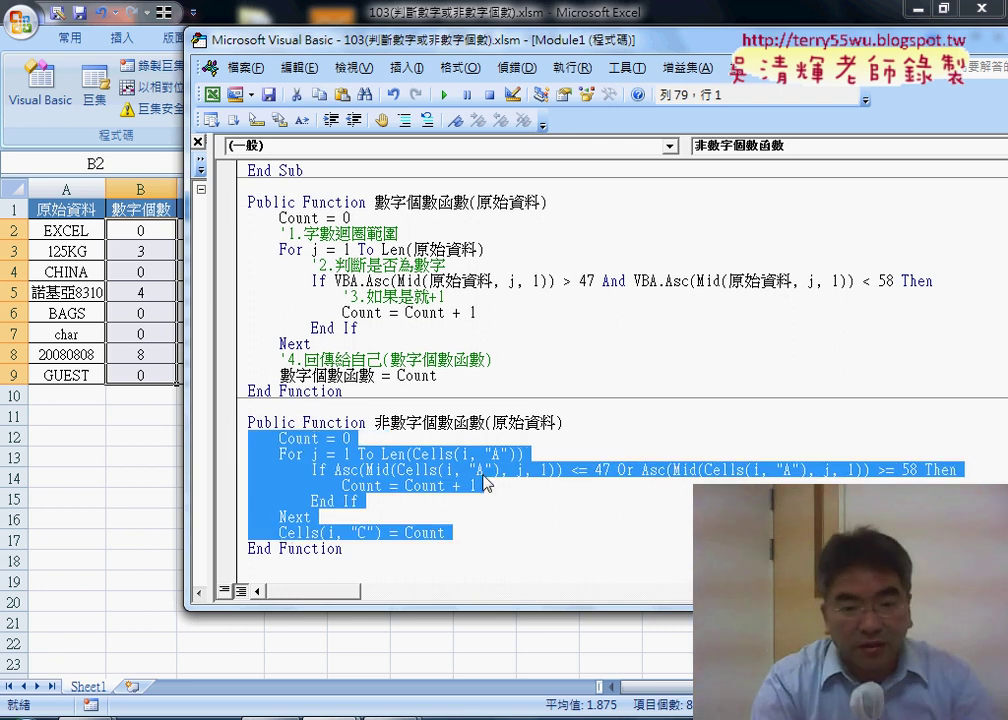
pyautogui.hotkey('shift', 'Tab')
pyautogui.click(500, 469)
pyautogui.moveTo(418, 452); pyautogui.dragTo(469, 452)
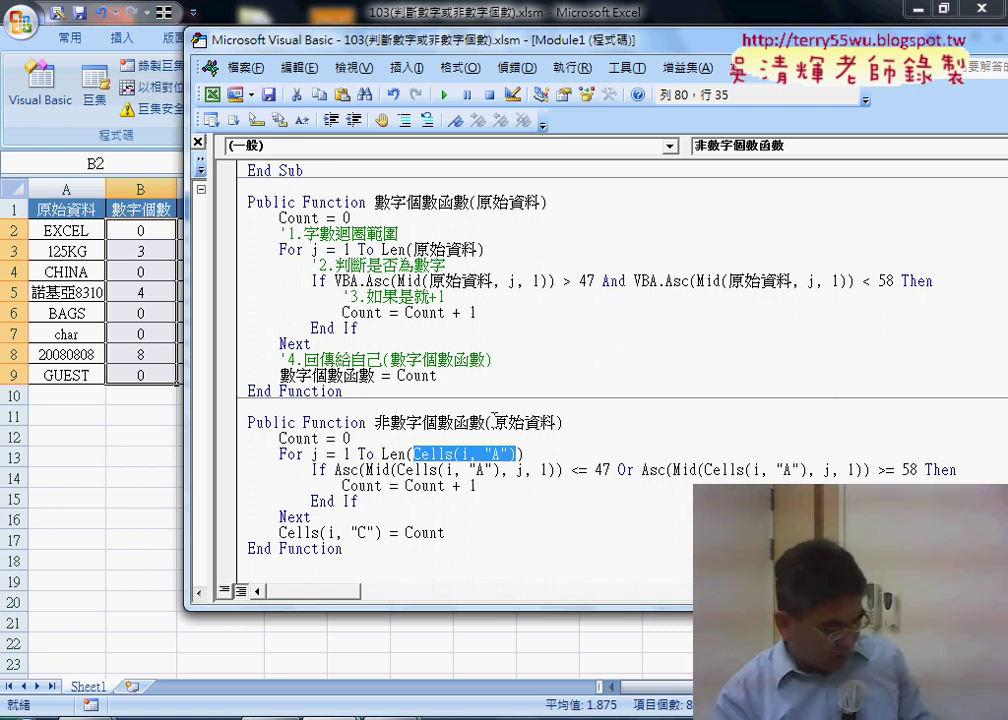
pyautogui.hotkey('ctrl', 'h')
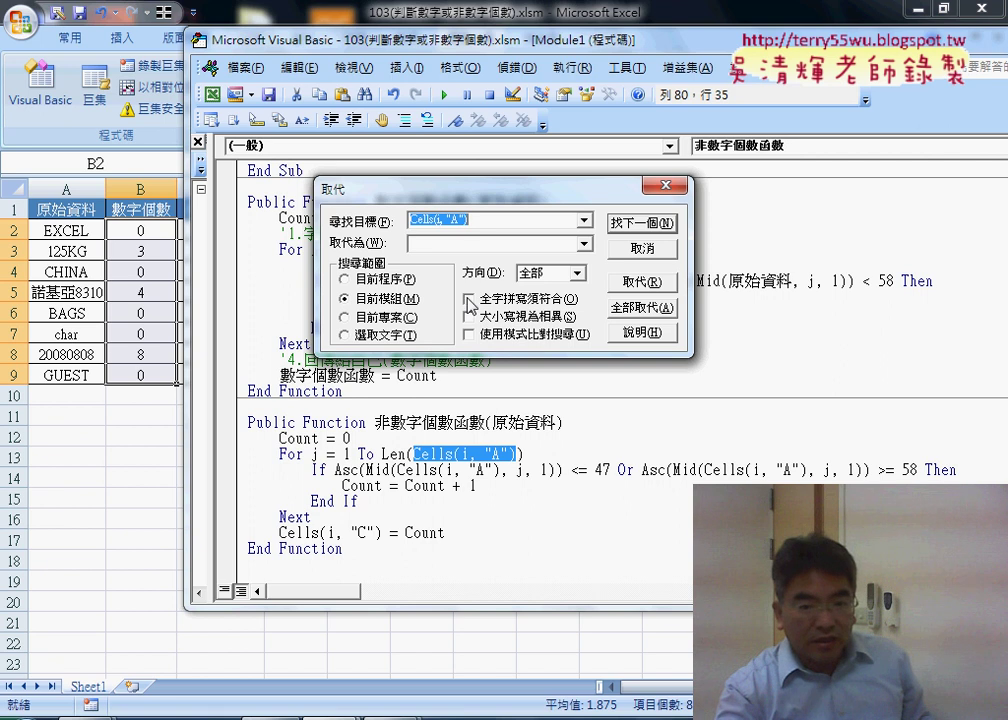
# - Replace each Cells(i, "A") inside 非數字個數函數 with 原始資料, leaving the Subs unchanged
pyautogui.moveTo(493, 423); pyautogui.dragTo(557, 423)
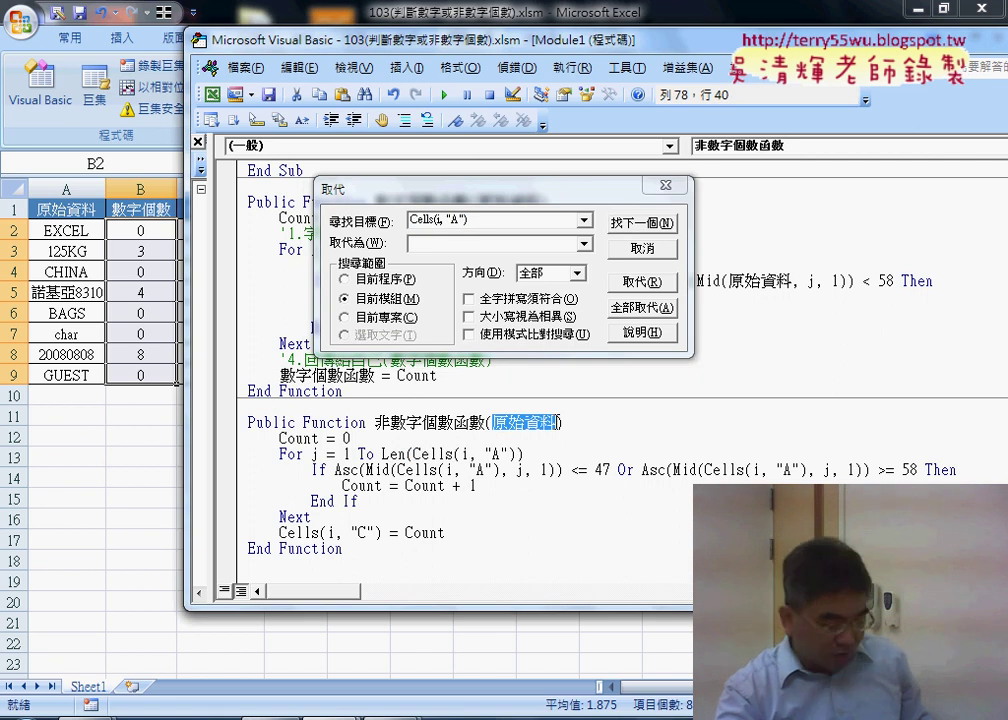
pyautogui.click(457, 243)
pyautogui.hotkey('ctrl', 'v')
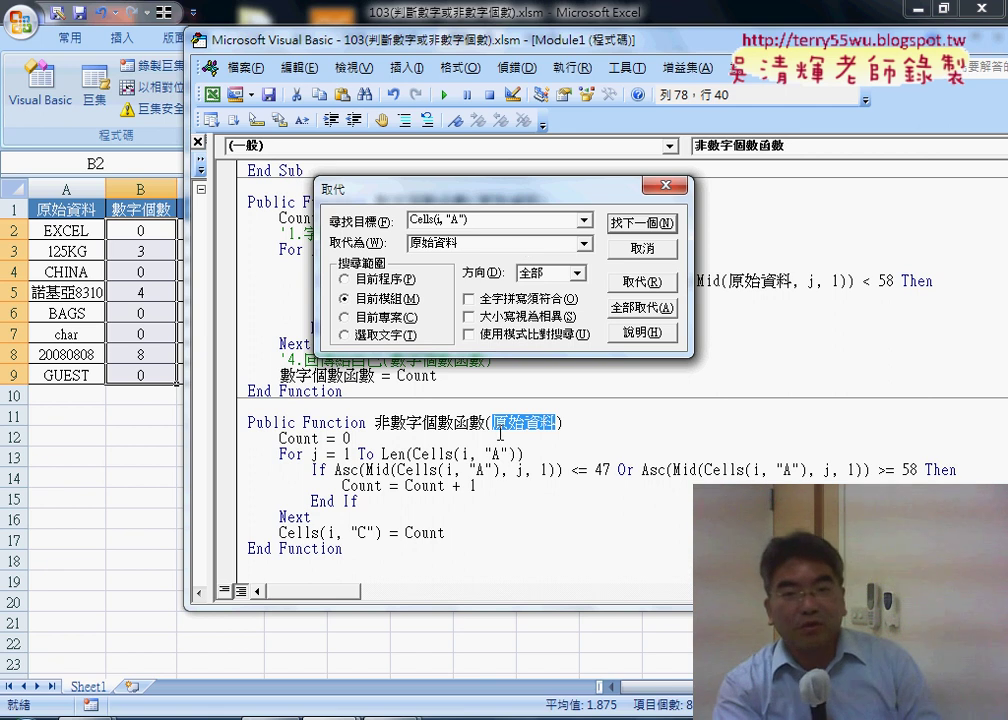
pyautogui.click(645, 284)
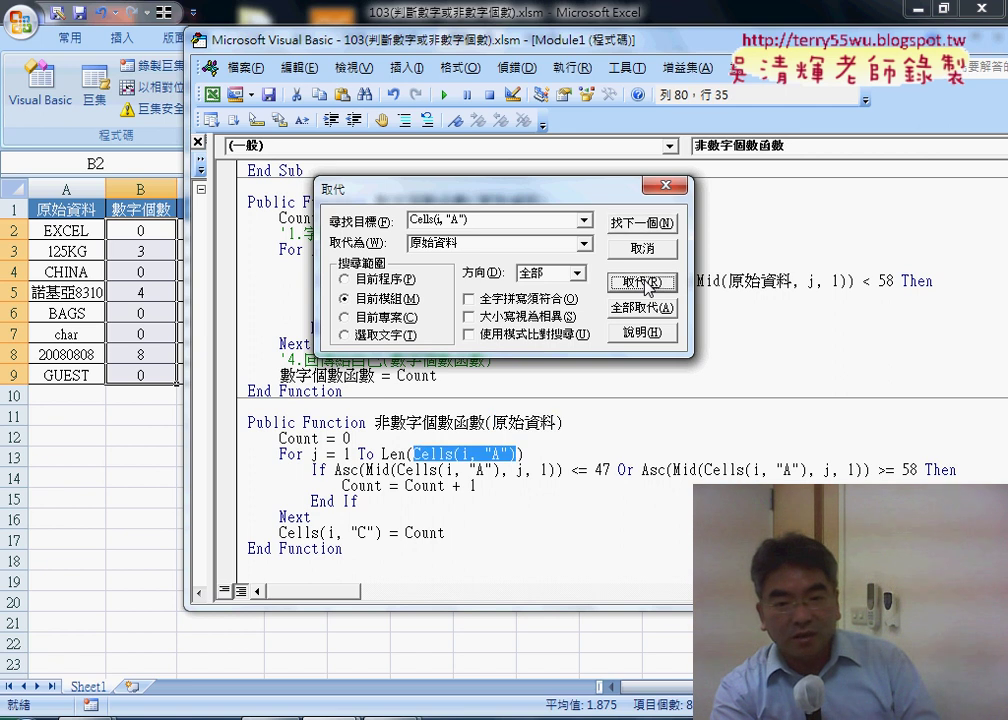
pyautogui.click(645, 284)
pyautogui.click(645, 284)
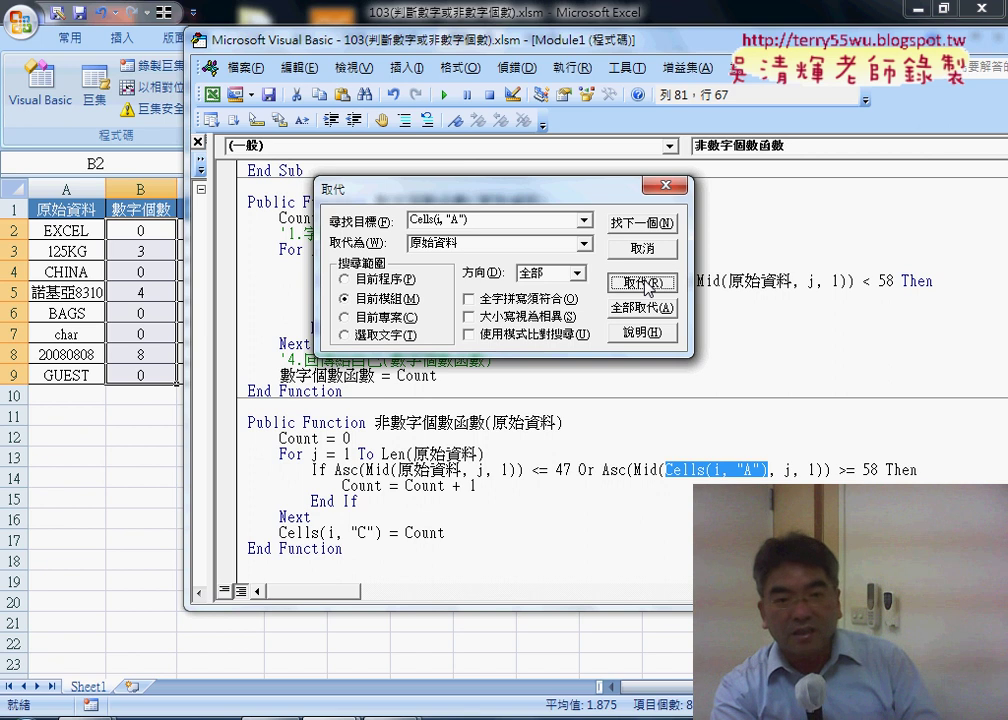
pyautogui.click(648, 284)
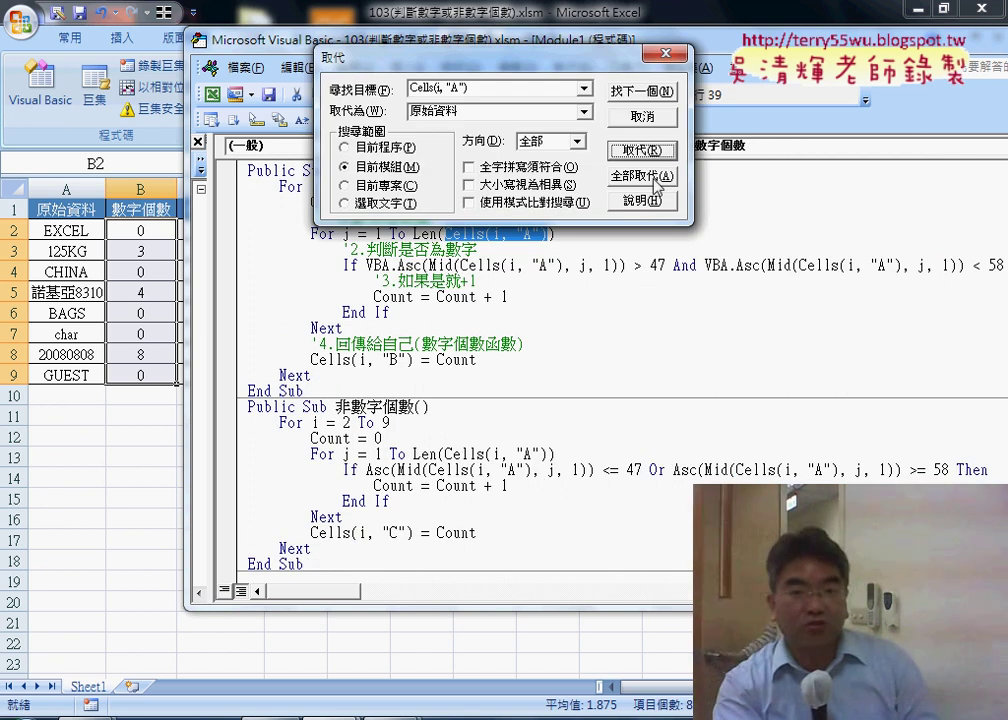
pyautogui.click(643, 117)
# - Replace Cells(i, "C") on the last line with 非數字個數函數, making it read 非數字個數函數 = Count
pyautogui.moveTo(651, 53); pyautogui.dragTo(466, 66)
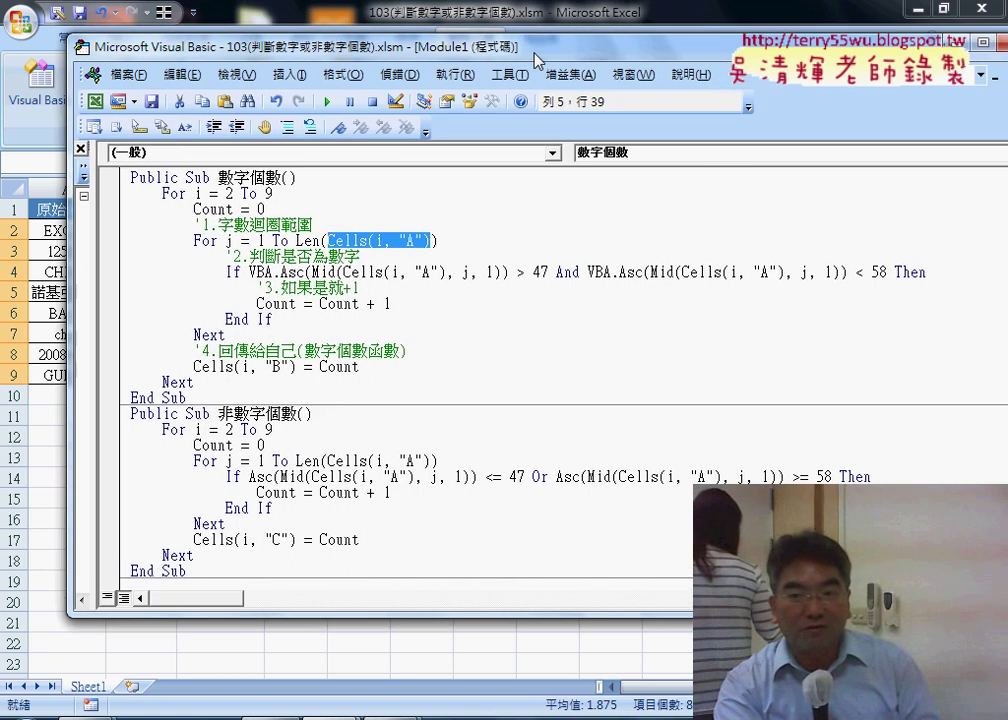
pyautogui.scroll(-1, 963, 268)
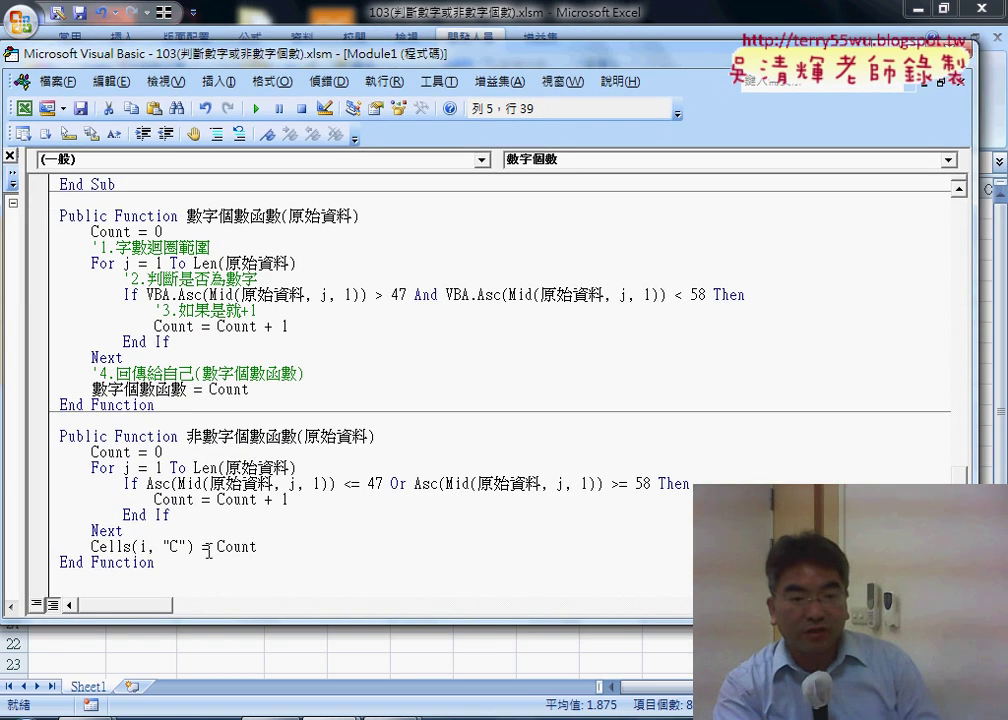
pyautogui.moveTo(194, 546); pyautogui.dragTo(113, 546)
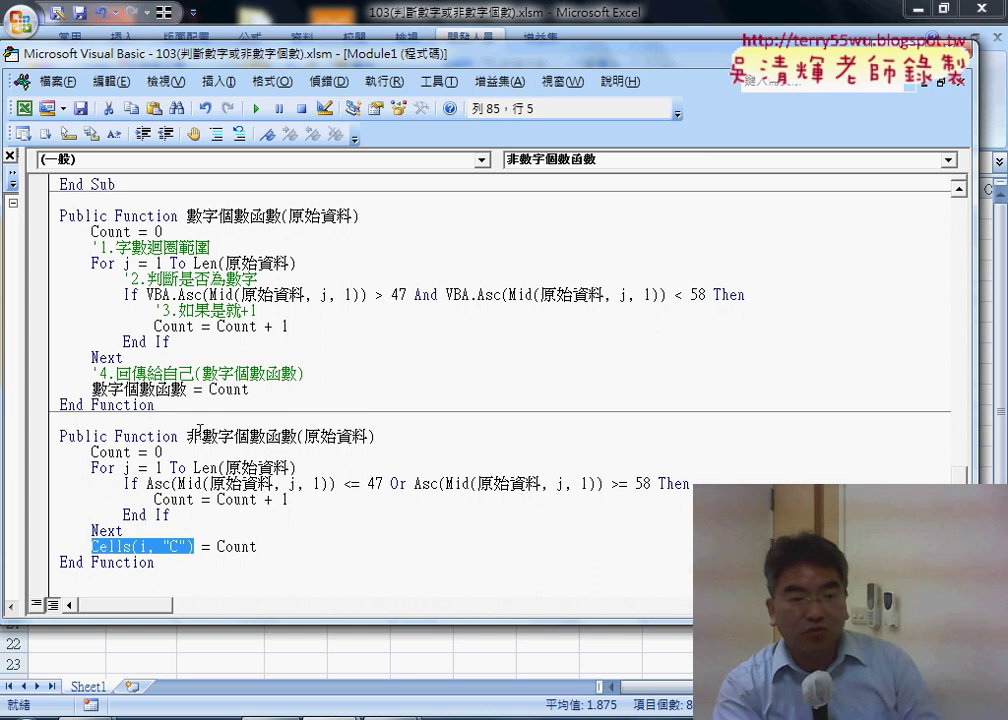
pyautogui.moveTo(187, 437); pyautogui.dragTo(248, 437)
pyautogui.rightClick(268, 443)
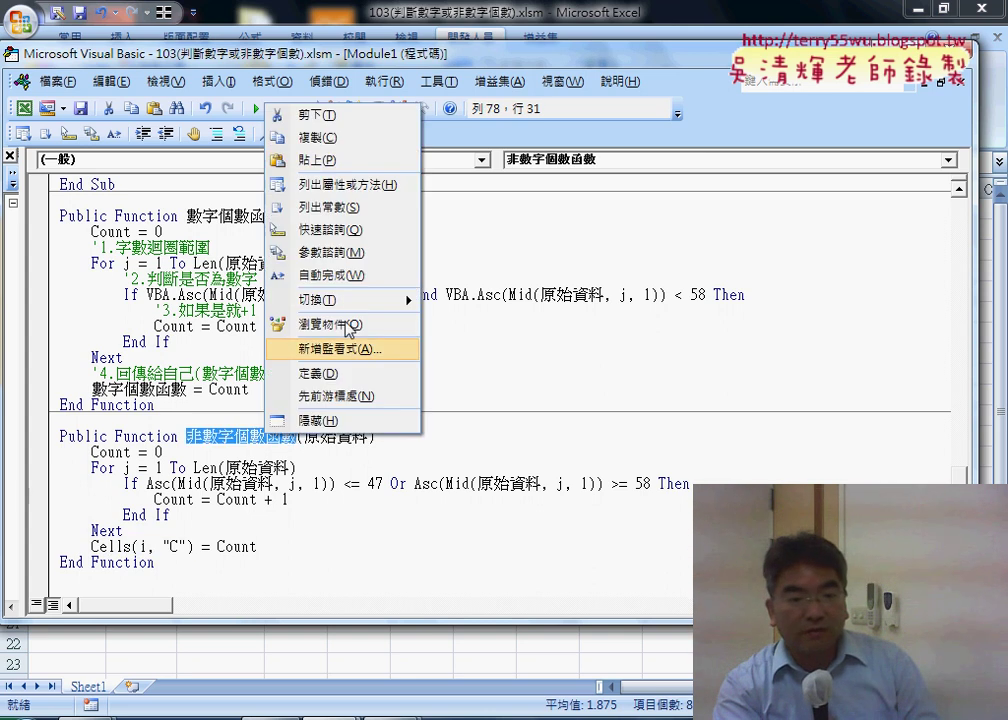
pyautogui.click(316, 136)
pyautogui.moveTo(195, 547); pyautogui.dragTo(100, 547)
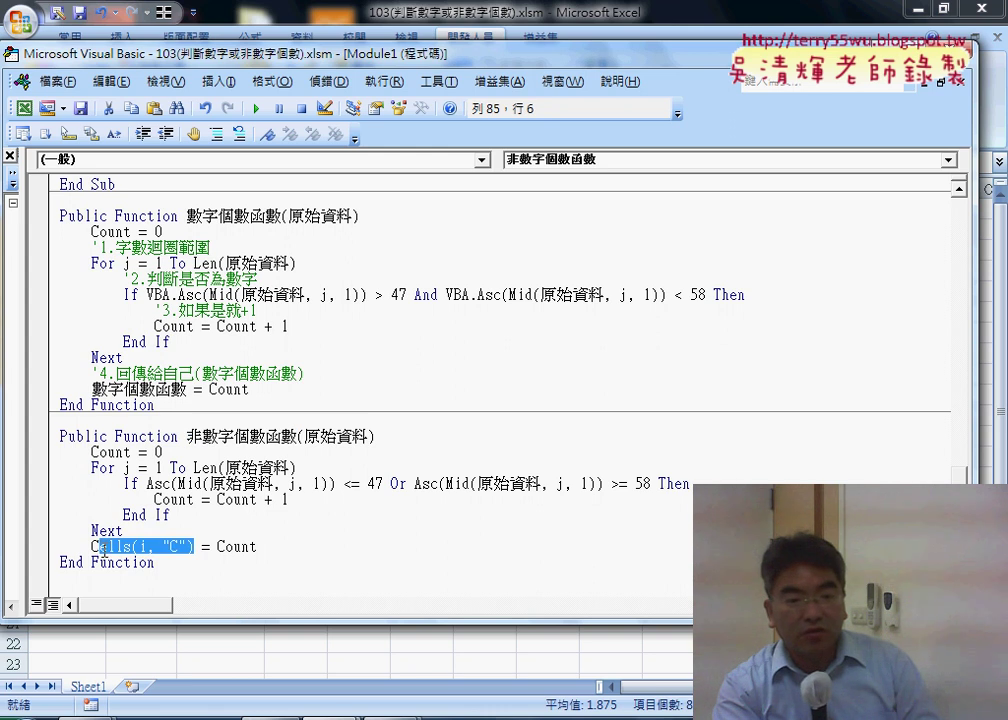
pyautogui.rightClick(125, 556)
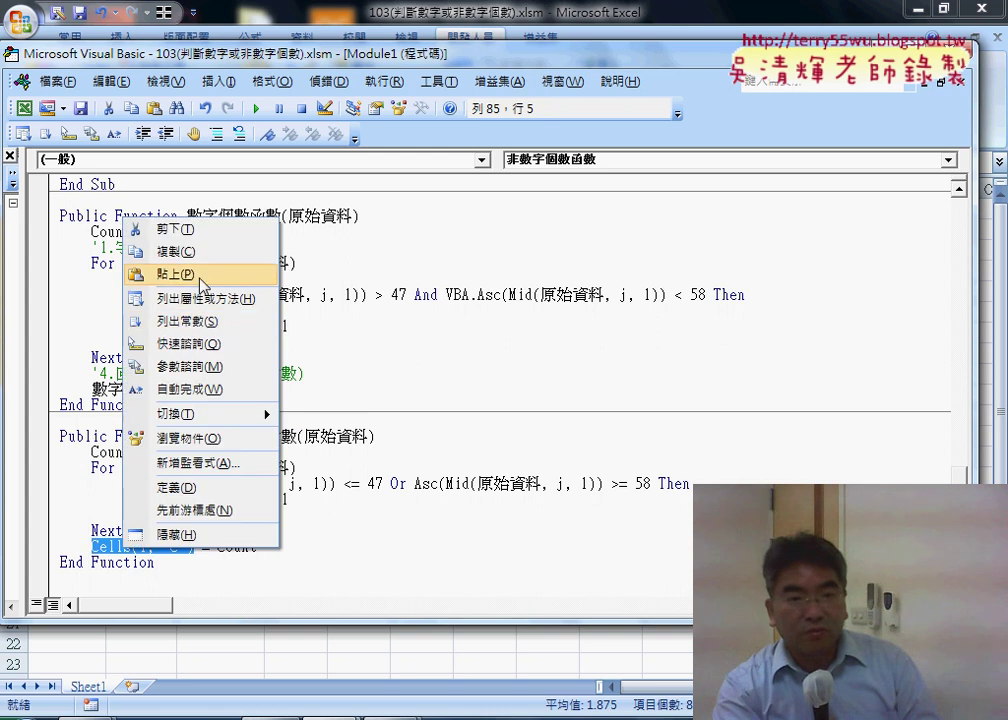
pyautogui.click(180, 272)
pyautogui.moveTo(293, 78); pyautogui.dragTo(533, 95)
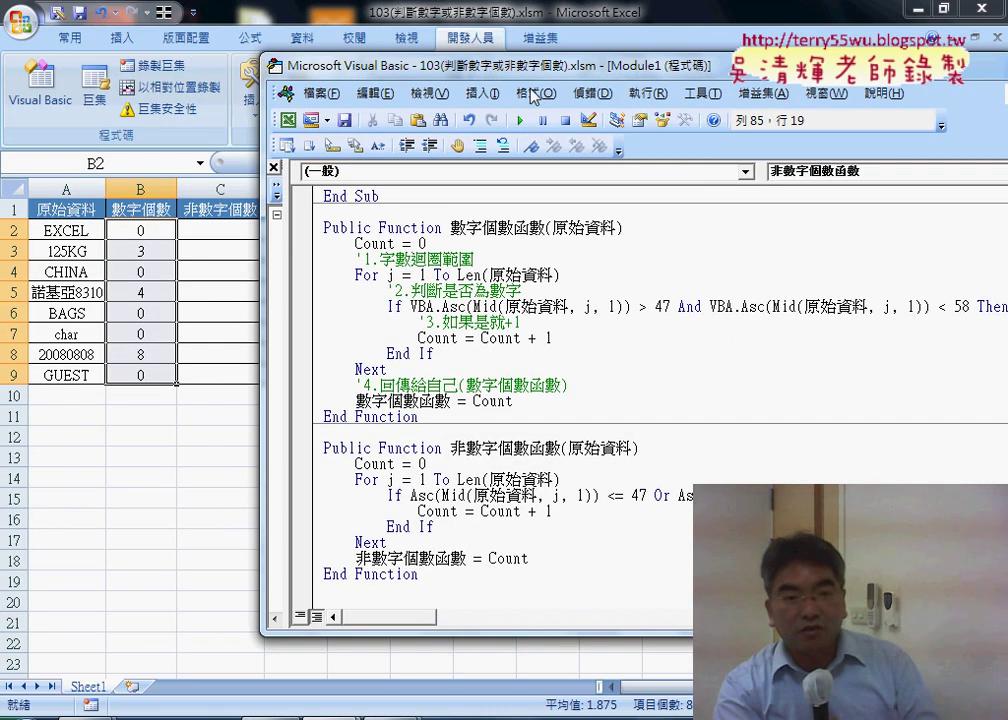
# - Enter =非數字個數函數(A2) in C2 and fill to C9, giving 5, 2, 5, 3, 4, 4, 0, 5
pyautogui.click(213, 232)
pyautogui.click(287, 162)
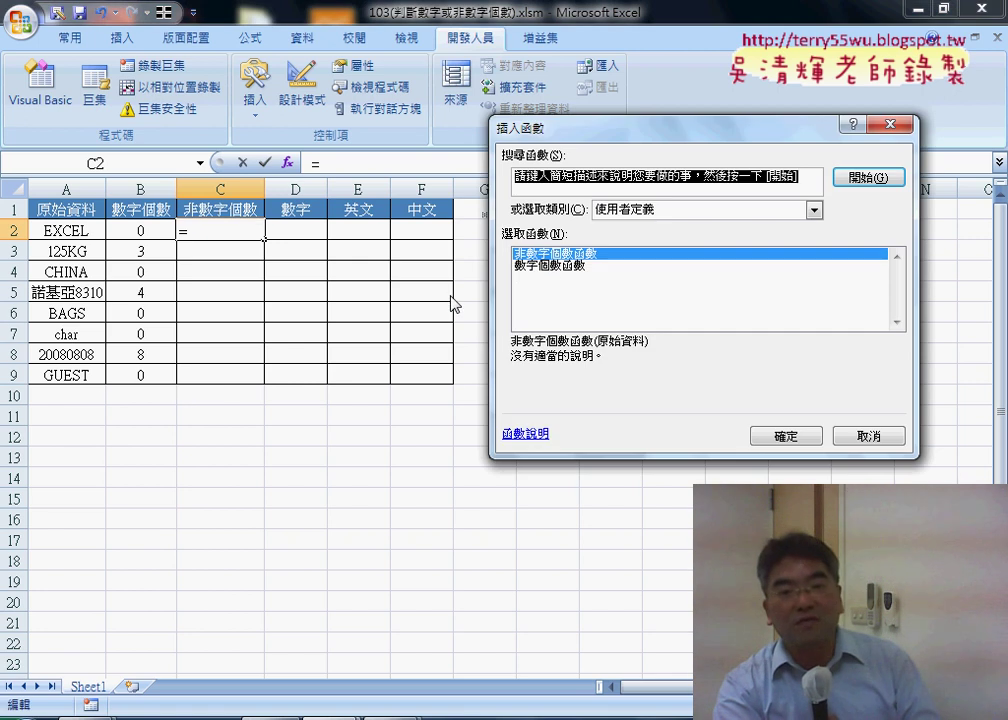
pyautogui.press('Return')
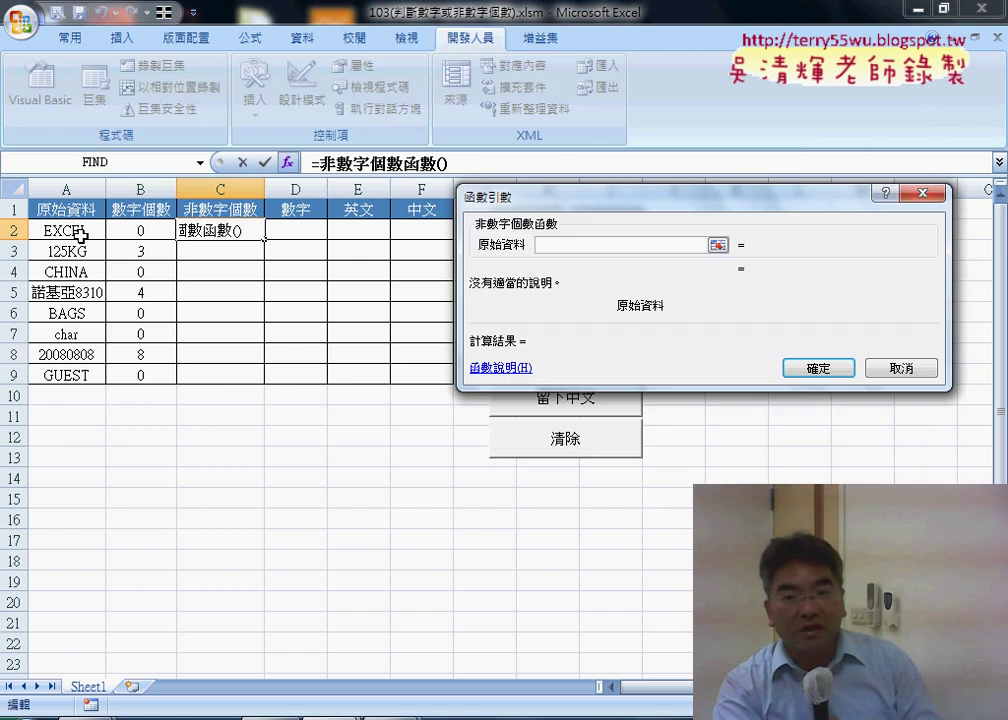
pyautogui.click(75, 230)
pyautogui.click(795, 368)
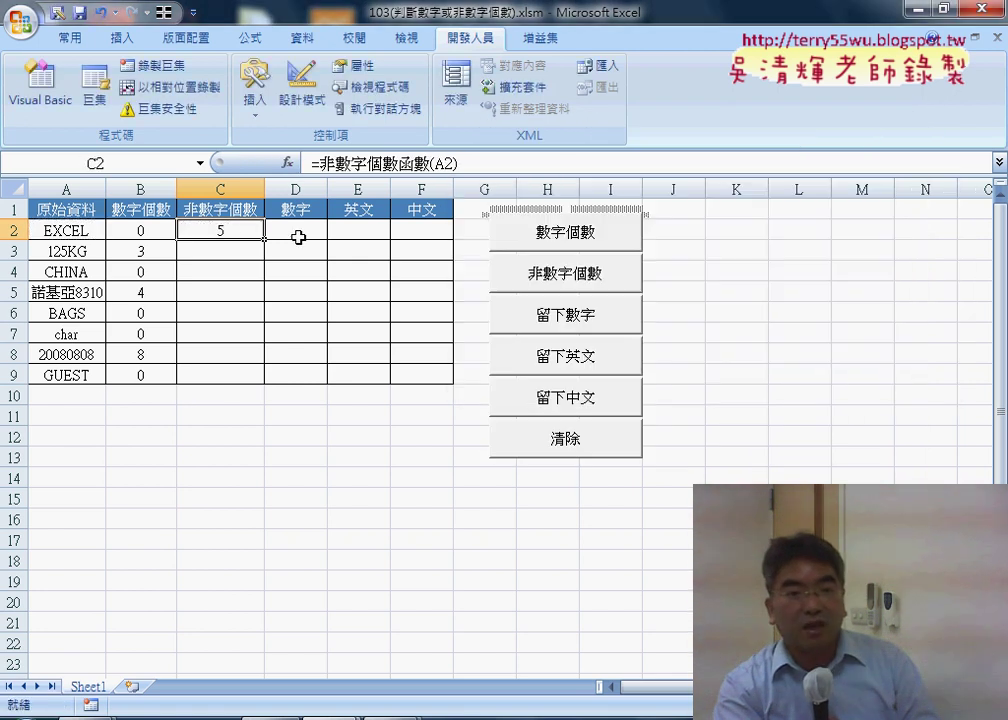
pyautogui.doubleClick(265, 240)
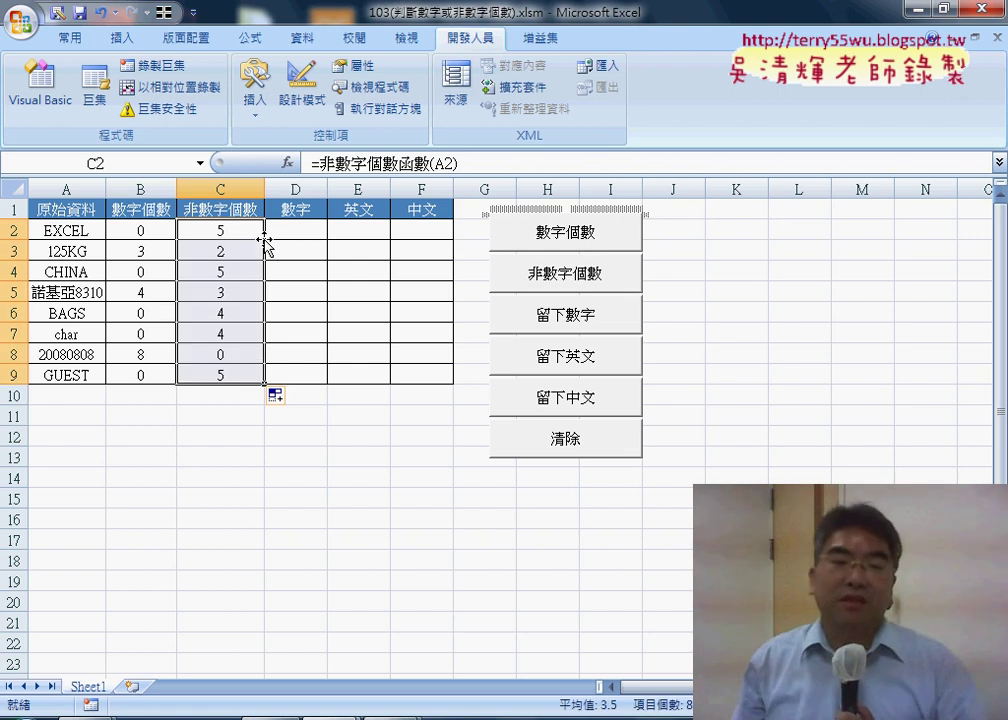